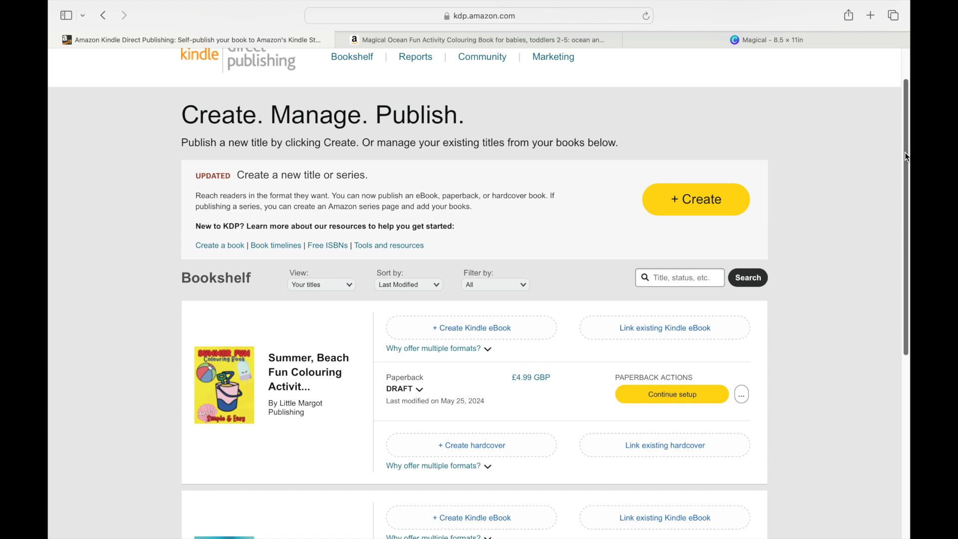
- Examine the colouring book titles on the KDP bookshelf, including their formats, status and price
{"action": "scroll", "coordinate": [907, 156], "scroll_direction": "up", "scroll_amount": 2}
{"action": "scroll", "coordinate": [907, 155], "scroll_direction": "down", "scroll_amount": 2}
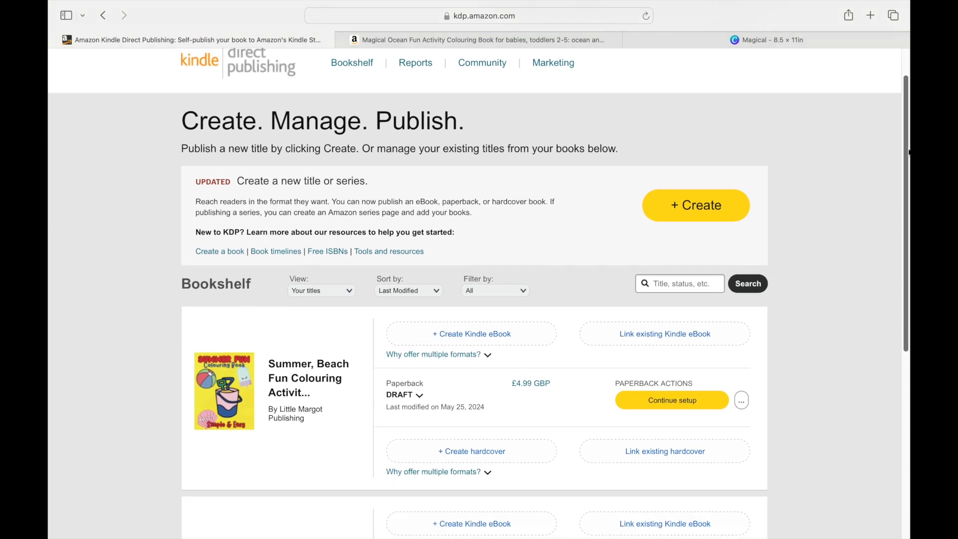
{"action": "scroll", "coordinate": [908, 153], "scroll_direction": "up", "scroll_amount": 2}
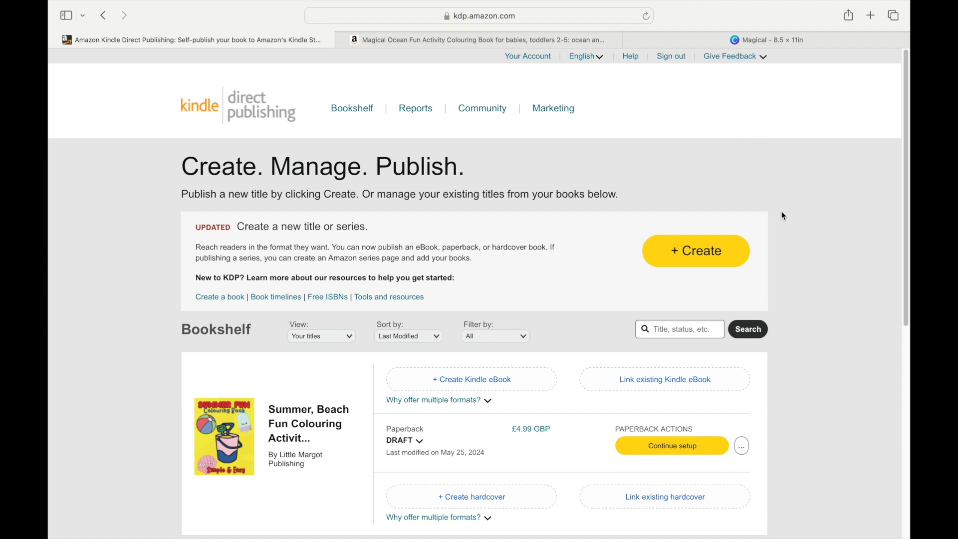
{"action": "scroll", "coordinate": [894, 166], "scroll_direction": "down", "scroll_amount": 5}
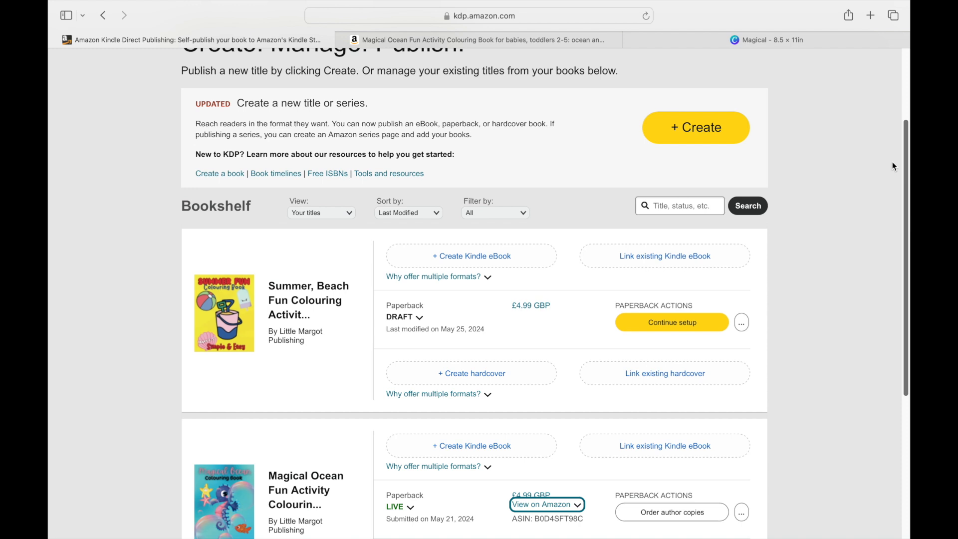
{"action": "scroll", "coordinate": [894, 166], "scroll_direction": "down", "scroll_amount": 4}
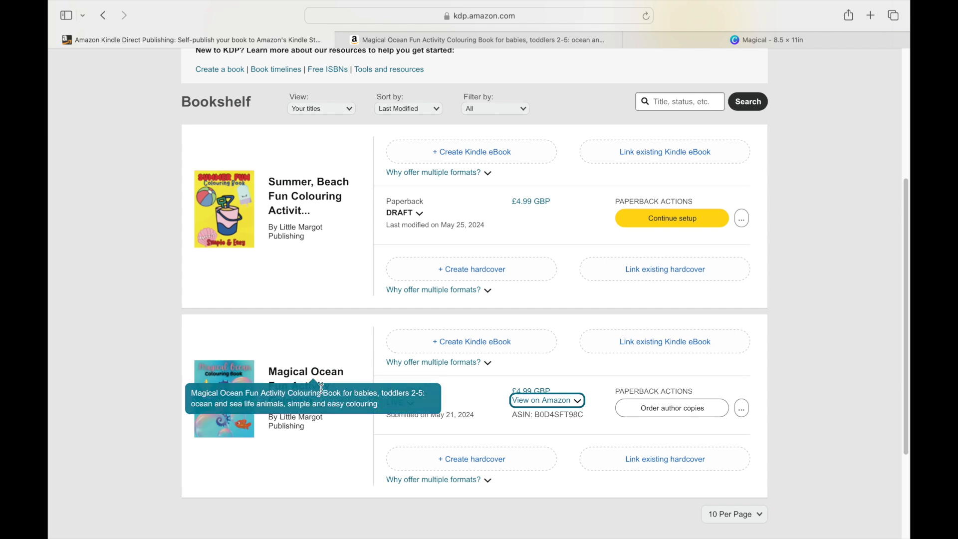
{"action": "scroll", "coordinate": [908, 260], "scroll_direction": "down", "scroll_amount": 3}
{"action": "scroll", "coordinate": [910, 260], "scroll_direction": "up", "scroll_amount": 2}
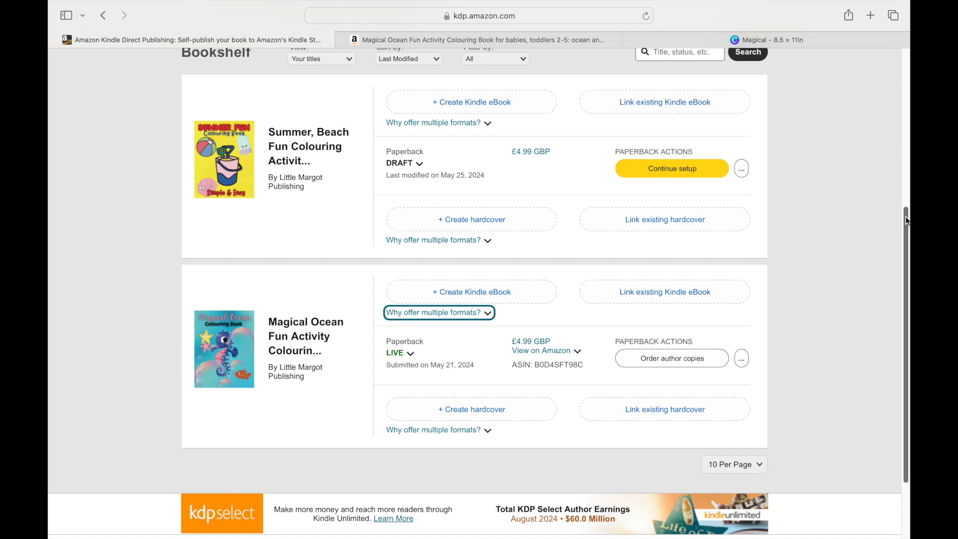
{"action": "left_click_drag", "start_coordinate": [909, 224], "coordinate": [908, 216]}
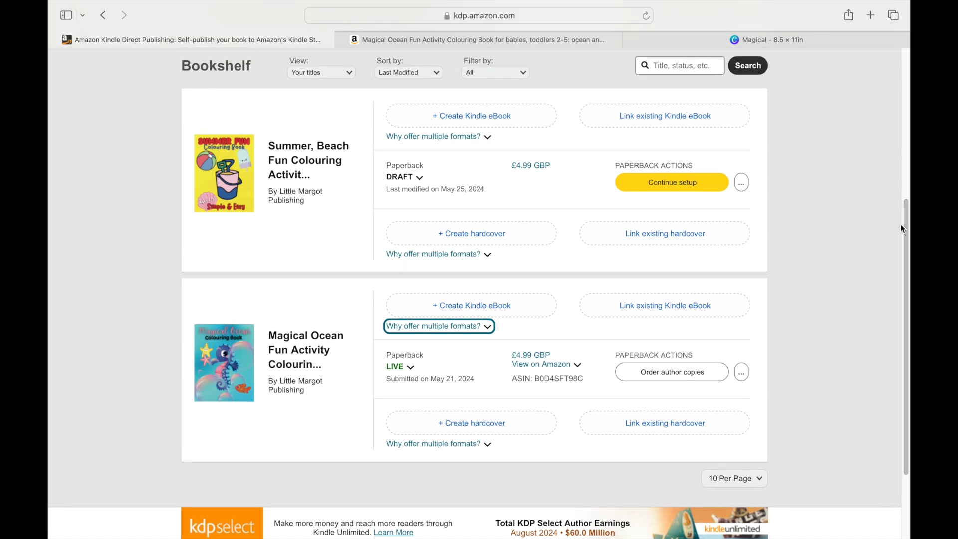
{"action": "left_click_drag", "start_coordinate": [909, 216], "coordinate": [907, 224]}
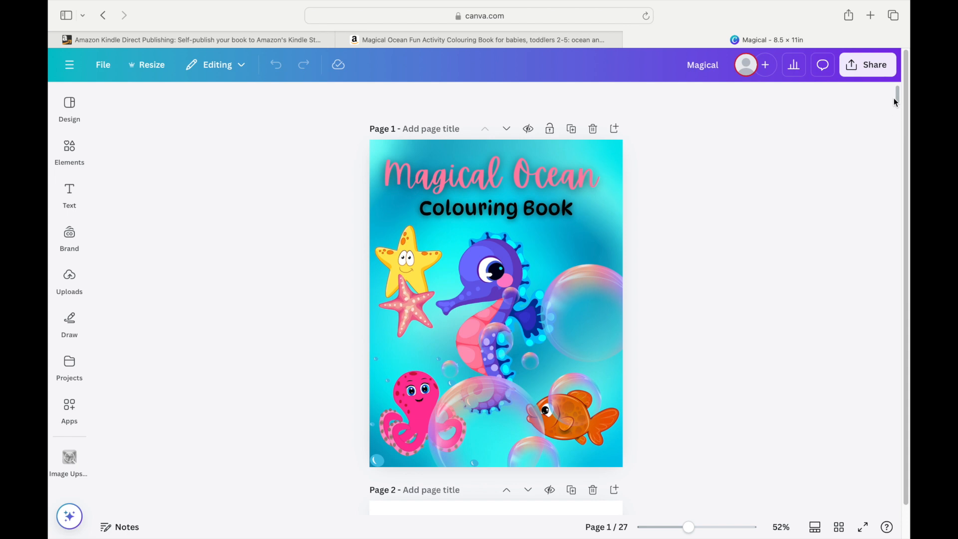
- Switch to Canva and look through the cover, ownership page and colouring pages of the Magical design
{"action": "mouse_move", "coordinate": [897, 100]}
{"action": "left_mouse_down"}
{"action": "mouse_move", "coordinate": [897, 132]}
{"action": "mouse_move", "coordinate": [901, 117]}
{"action": "left_mouse_up"}
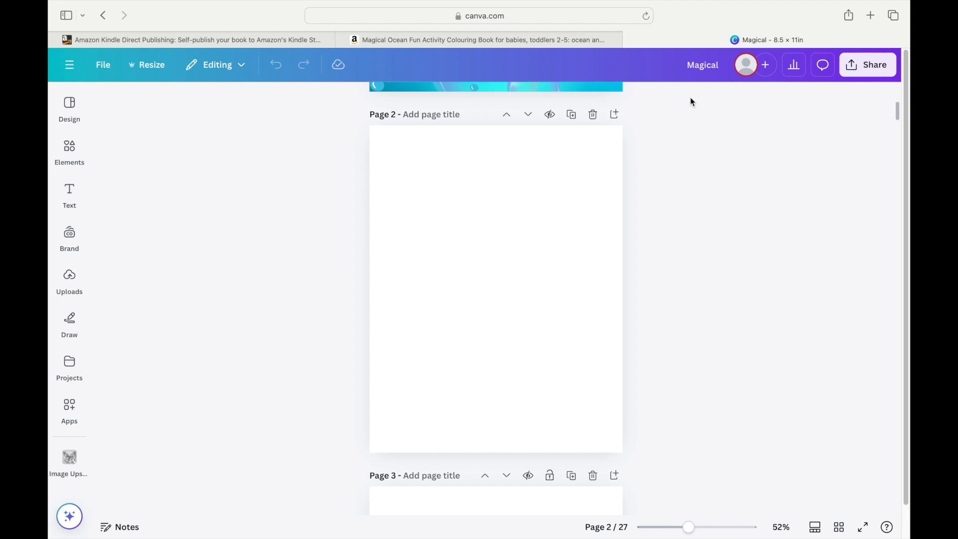
{"action": "left_click_drag", "start_coordinate": [897, 112], "coordinate": [906, 130]}
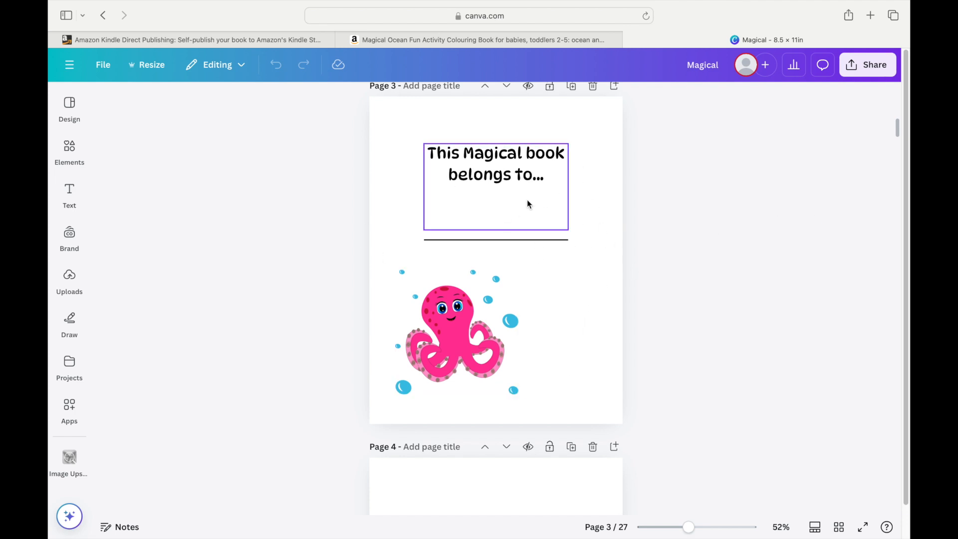
{"action": "left_click_drag", "start_coordinate": [897, 141], "coordinate": [900, 328]}
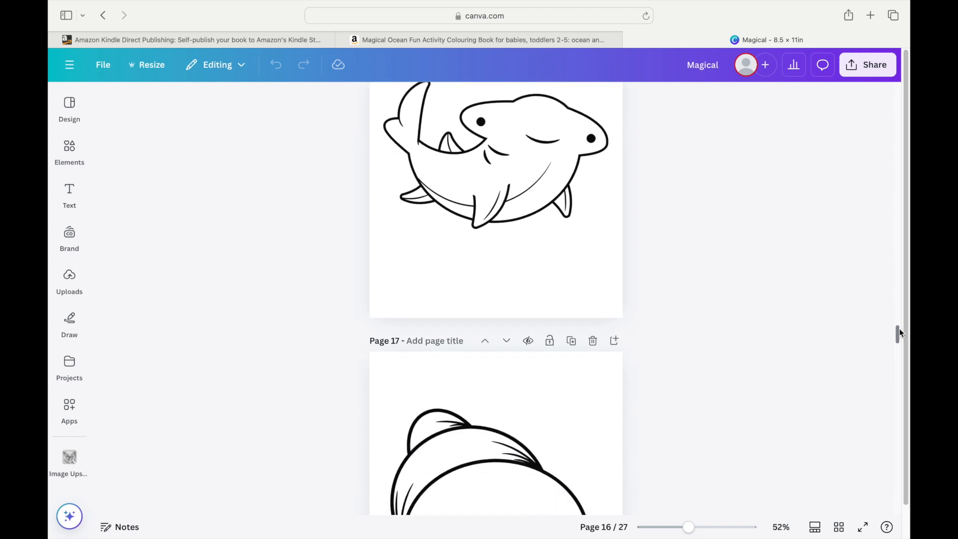
{"action": "left_click_drag", "start_coordinate": [900, 328], "coordinate": [899, 331]}
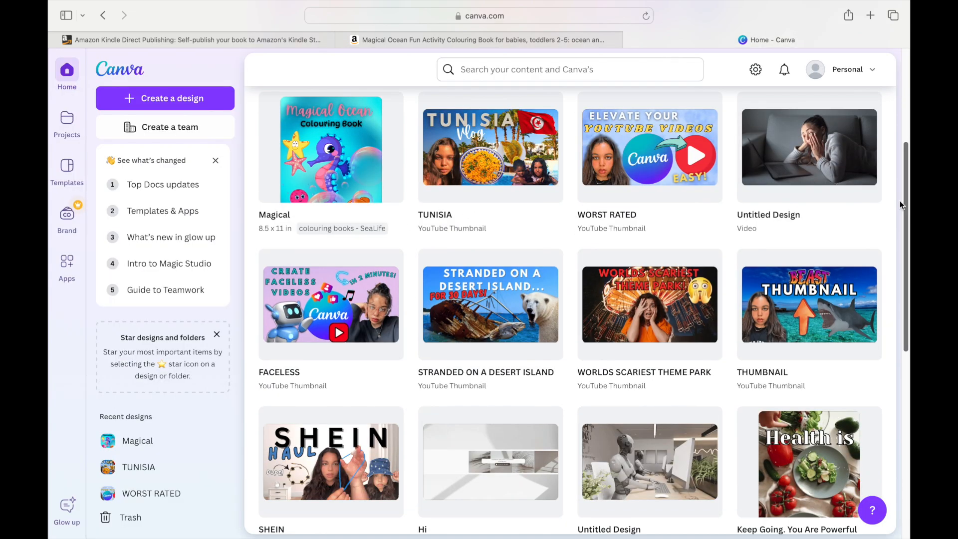
- Start a custom-size design from the Canva home page, entering width 8.5 and height 11 and choosing inches as the unit
{"action": "scroll", "coordinate": [900, 220], "scroll_direction": "up", "scroll_amount": 10}
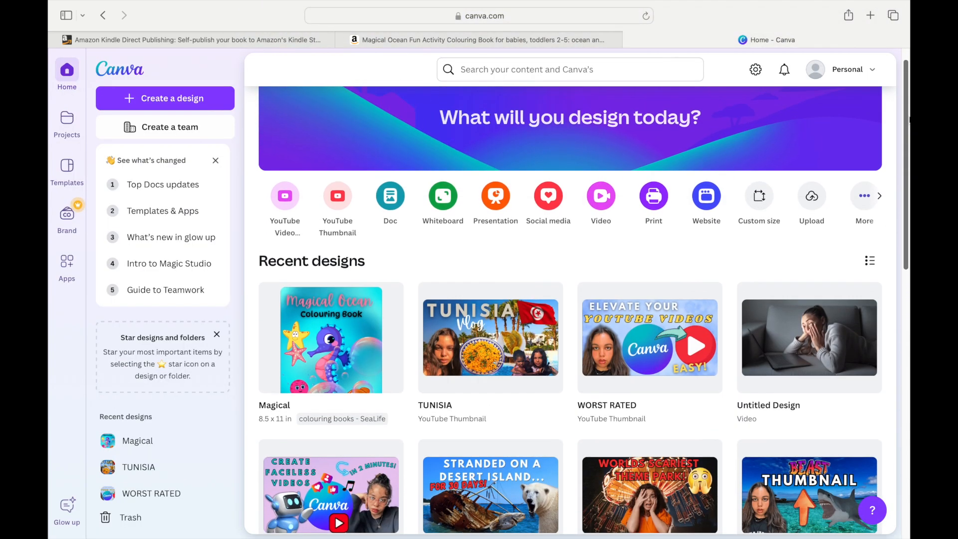
{"action": "scroll", "coordinate": [569, 299], "scroll_direction": "up", "scroll_amount": 2}
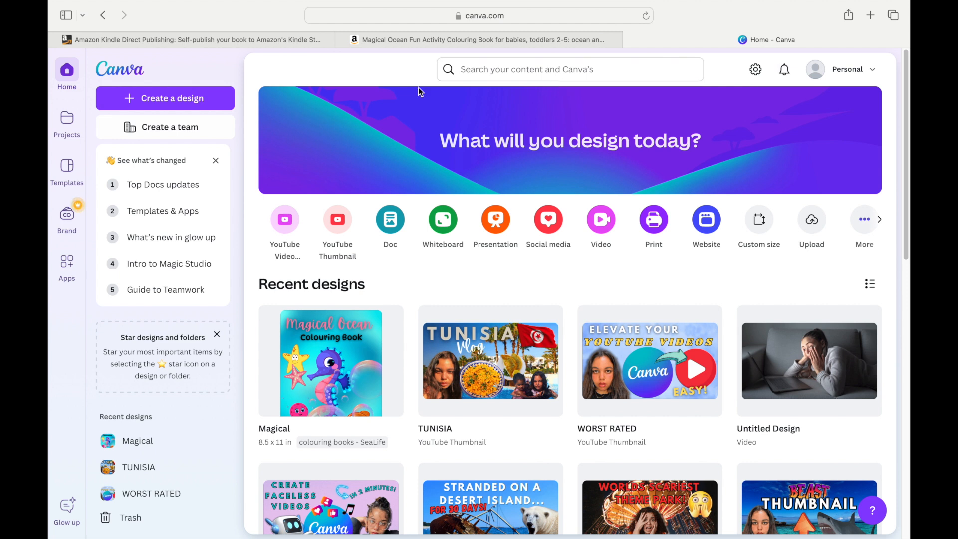
{"action": "left_click", "coordinate": [187, 105]}
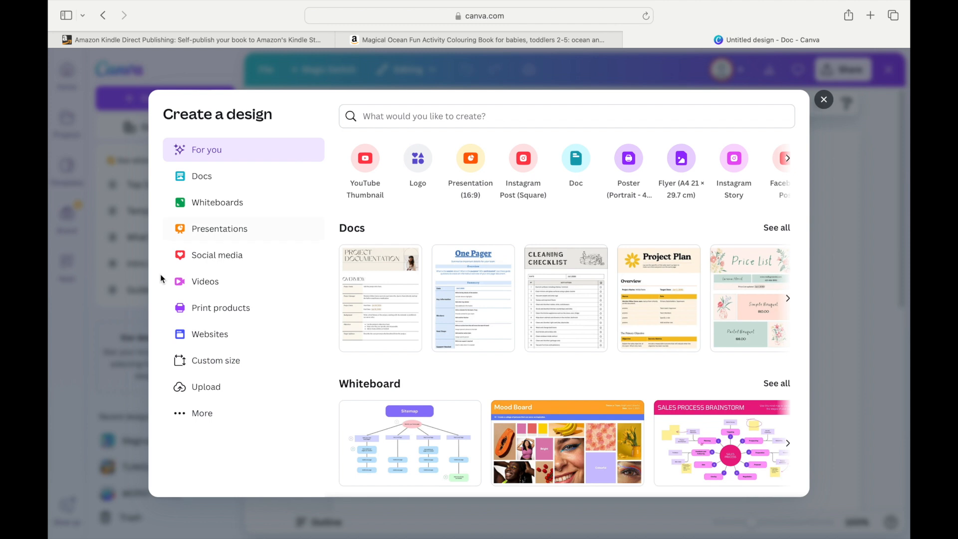
{"action": "left_click", "coordinate": [199, 364]}
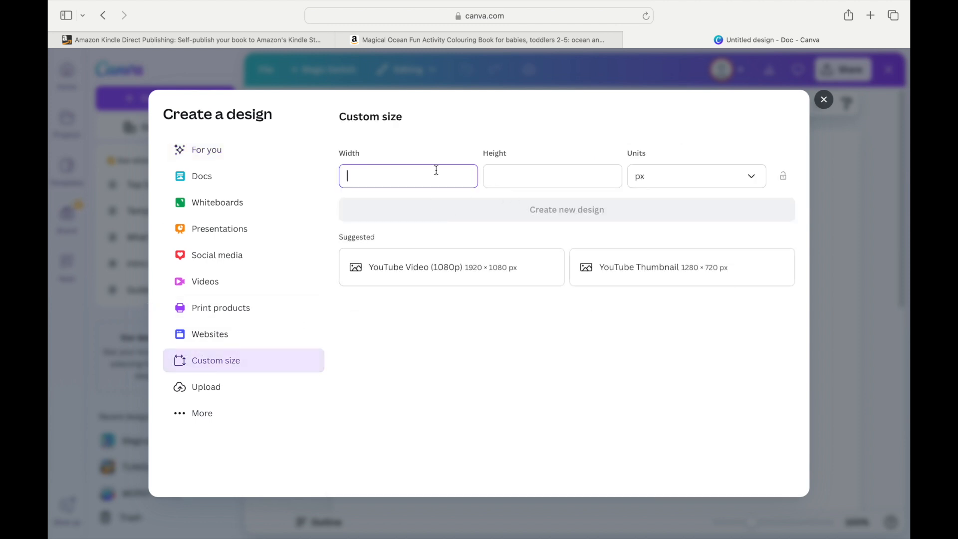
{"action": "type", "text": "8.5"}
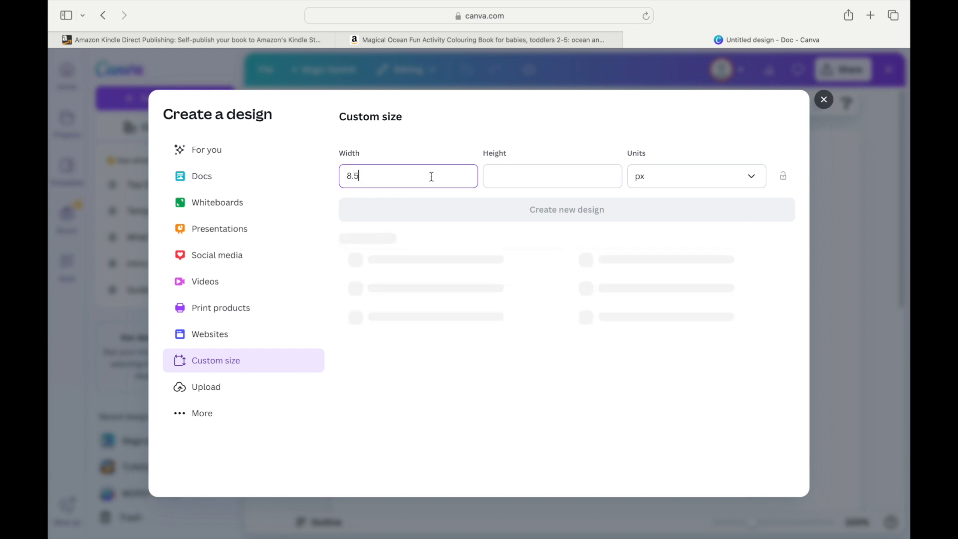
{"action": "left_click", "coordinate": [535, 172]}
{"action": "type", "text": "1"}
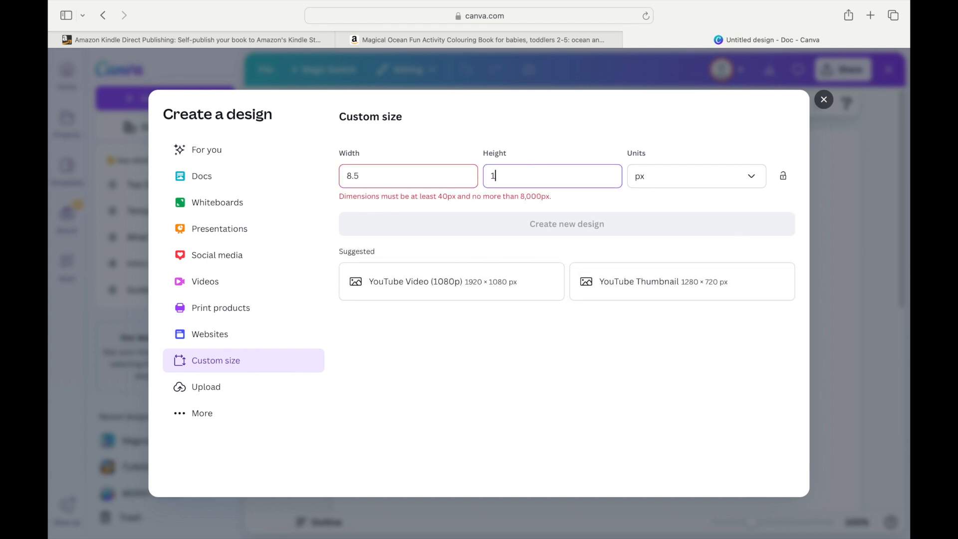
{"action": "type", "text": "1"}
{"action": "left_click", "coordinate": [669, 175]}
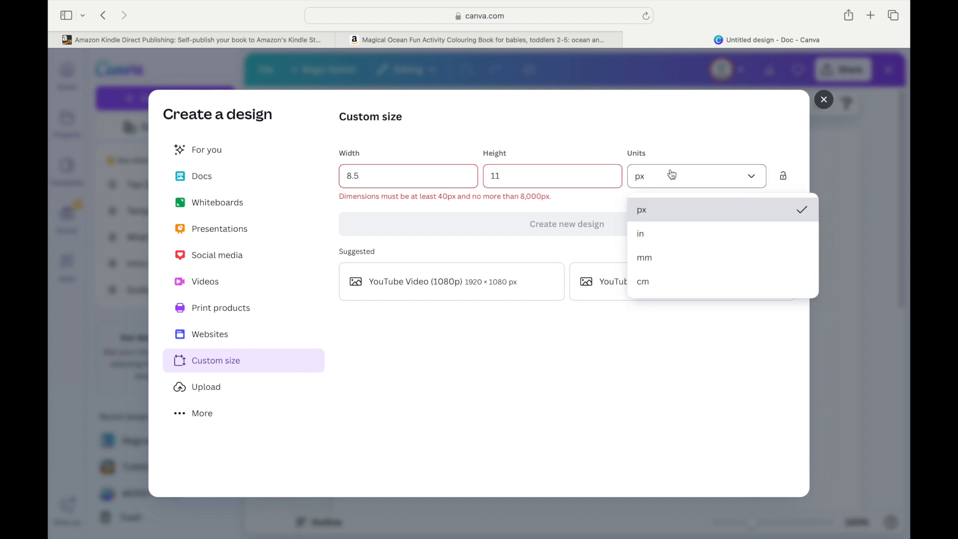
{"action": "left_click", "coordinate": [663, 232]}
- Replace the converted width of the custom design with 8.5 in
{"action": "key", "text": "BackSpace"}
{"action": "key", "text": "BackSpace"}
{"action": "key", "text": "BackSpace"}
{"action": "key", "text": "BackSpace"}
{"action": "key", "text": "BackSpace"}
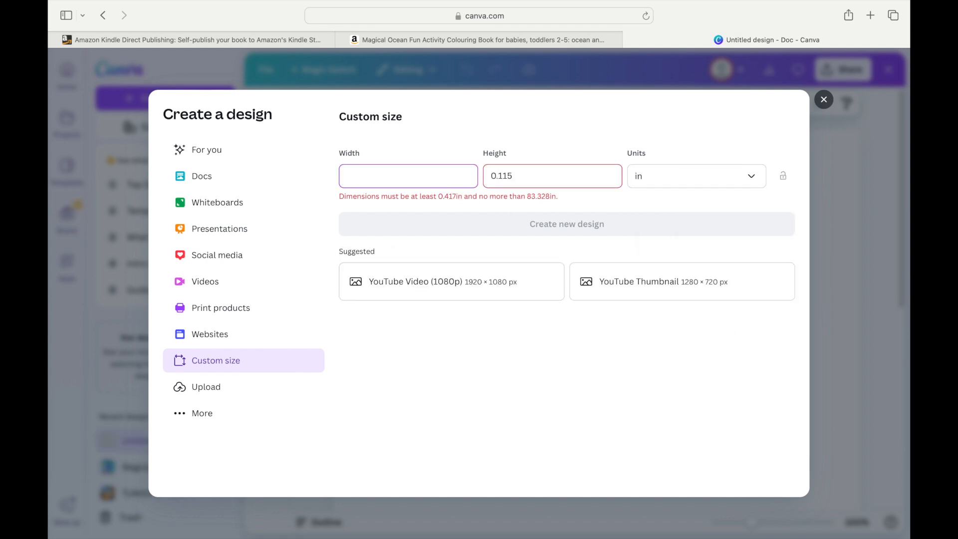
{"action": "type", "text": "8"}
- Set the custom design's height to 11 in and create the new design
{"action": "left_click", "coordinate": [522, 175]}
{"action": "key", "text": "BackSpace"}
{"action": "key", "text": "BackSpace"}
{"action": "key", "text": "BackSpace"}
{"action": "key", "text": "BackSpace"}
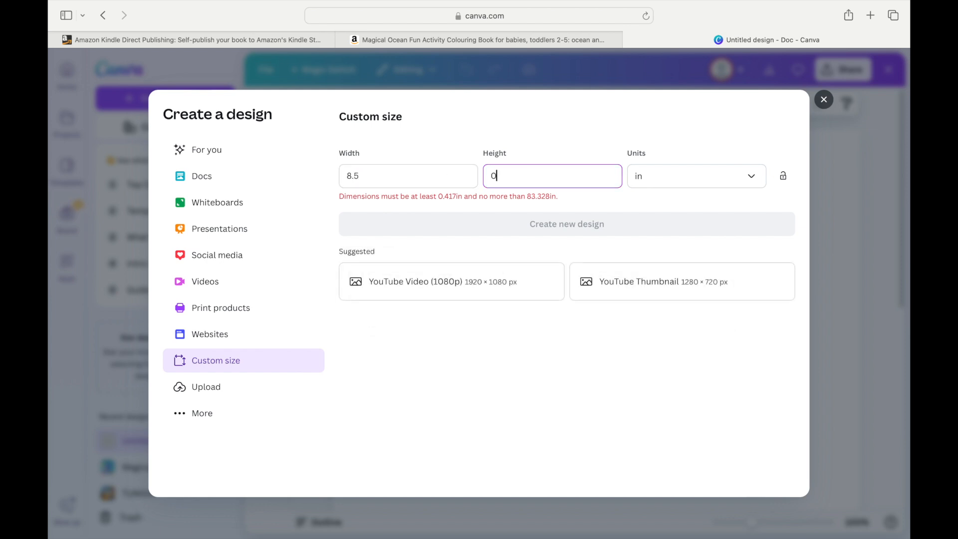
{"action": "key", "text": "BackSpace"}
{"action": "type", "text": "11"}
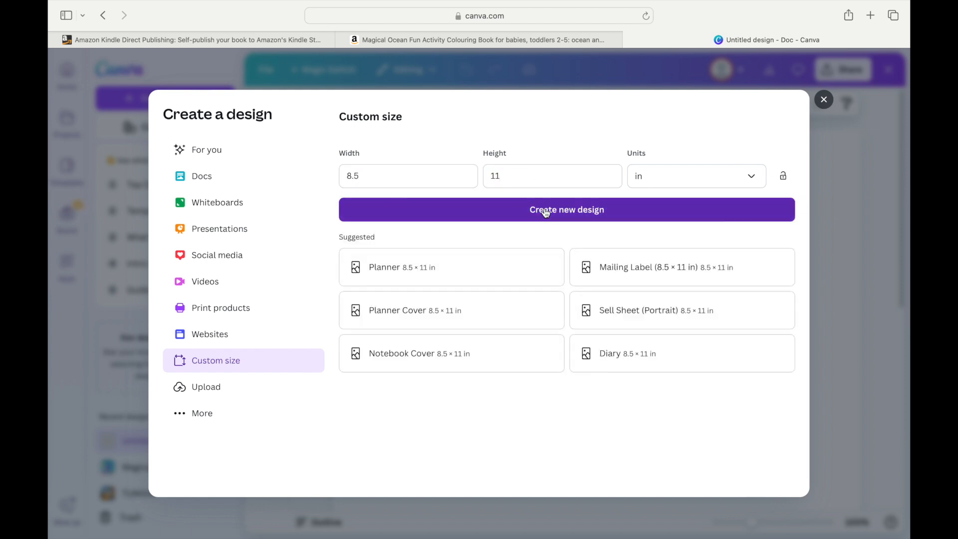
{"action": "left_click", "coordinate": [546, 212]}
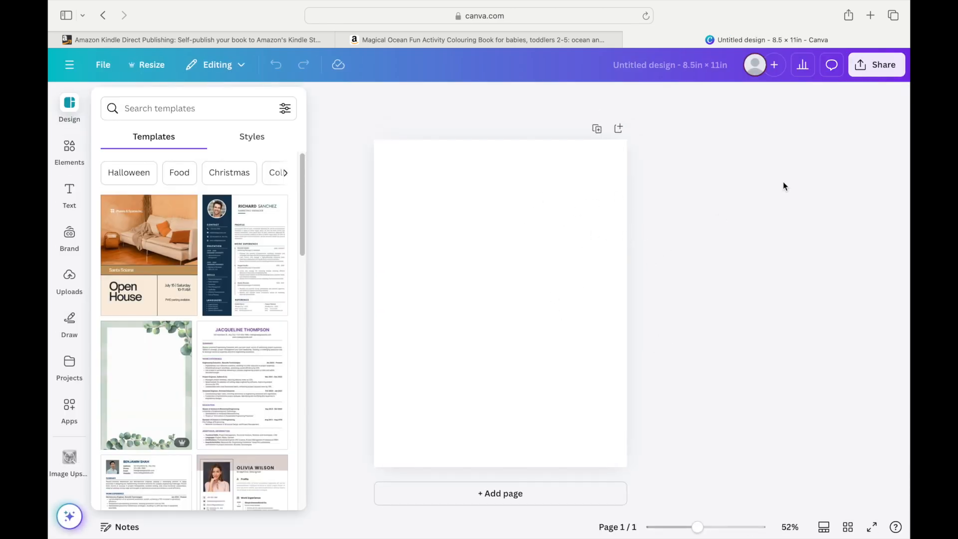
- Add a second blank page to the design and bring it into view
{"action": "left_click", "coordinate": [493, 494]}
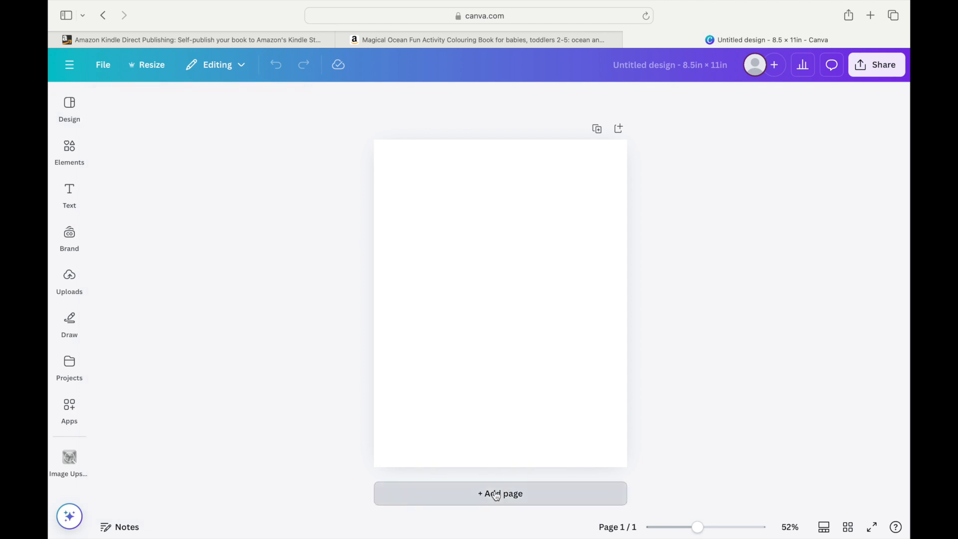
{"action": "left_click", "coordinate": [678, 279]}
{"action": "scroll", "coordinate": [679, 279], "scroll_direction": "up", "scroll_amount": 10}
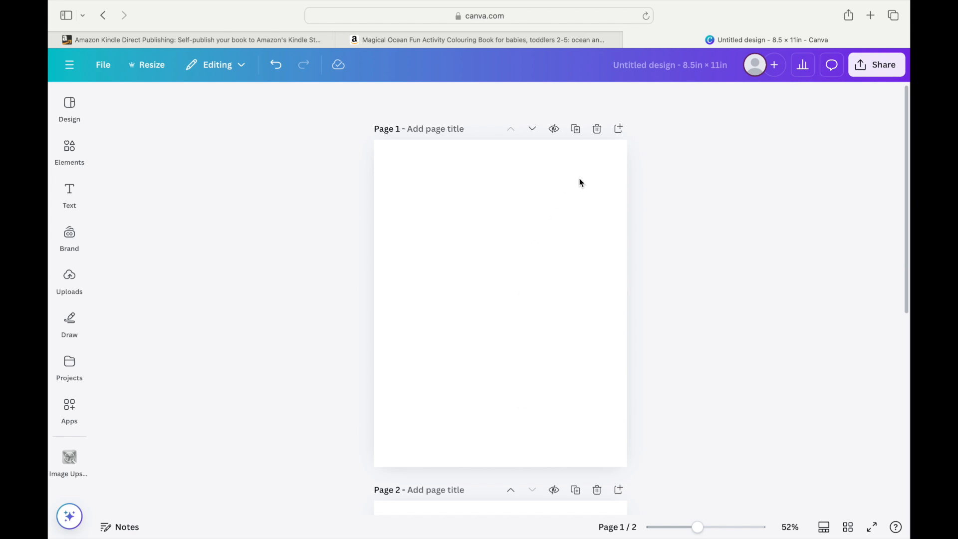
{"action": "scroll", "coordinate": [687, 266], "scroll_direction": "down", "scroll_amount": 5}
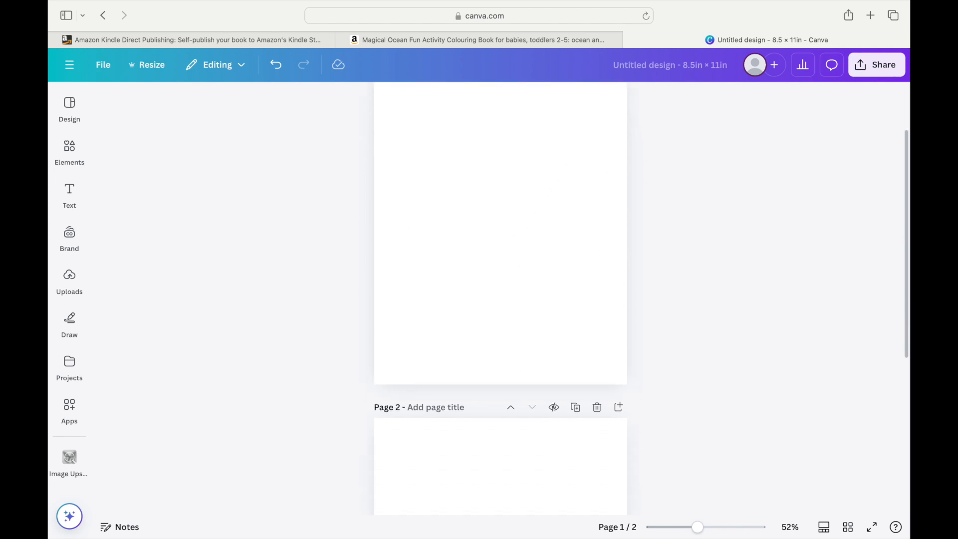
{"action": "scroll", "coordinate": [502, 276], "scroll_direction": "down", "scroll_amount": 5}
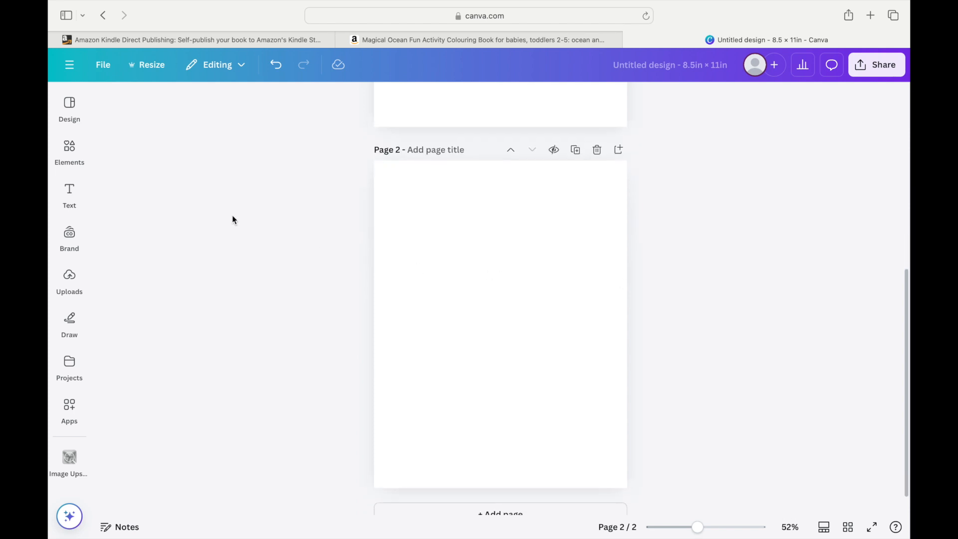
- Search the elements for "santa outline" and show all matching graphics
{"action": "left_click", "coordinate": [70, 152]}
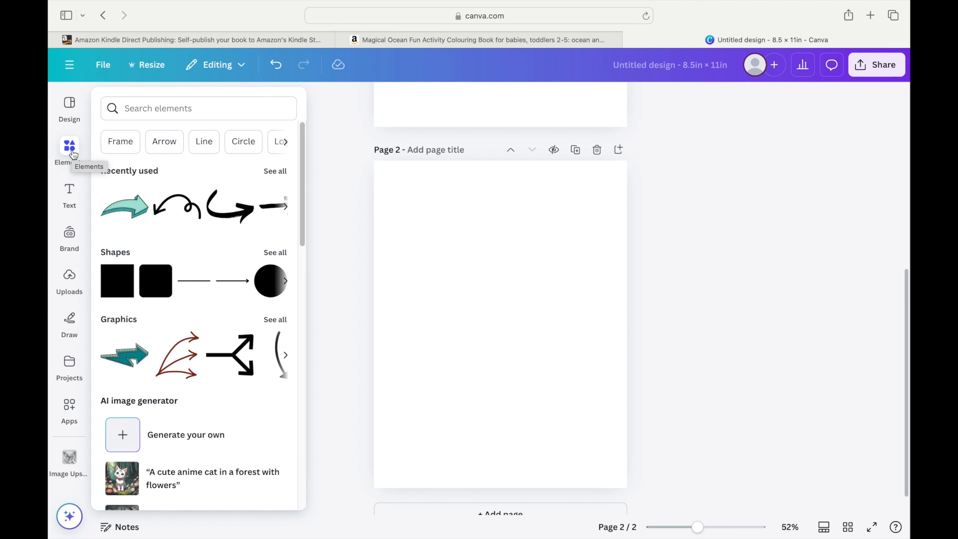
{"action": "left_click", "coordinate": [156, 100]}
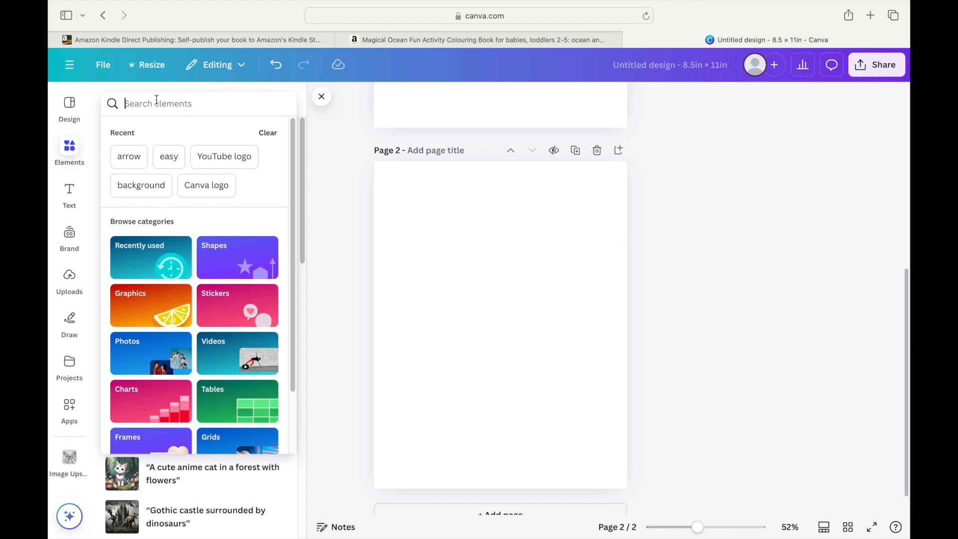
{"action": "type", "text": "sant"}
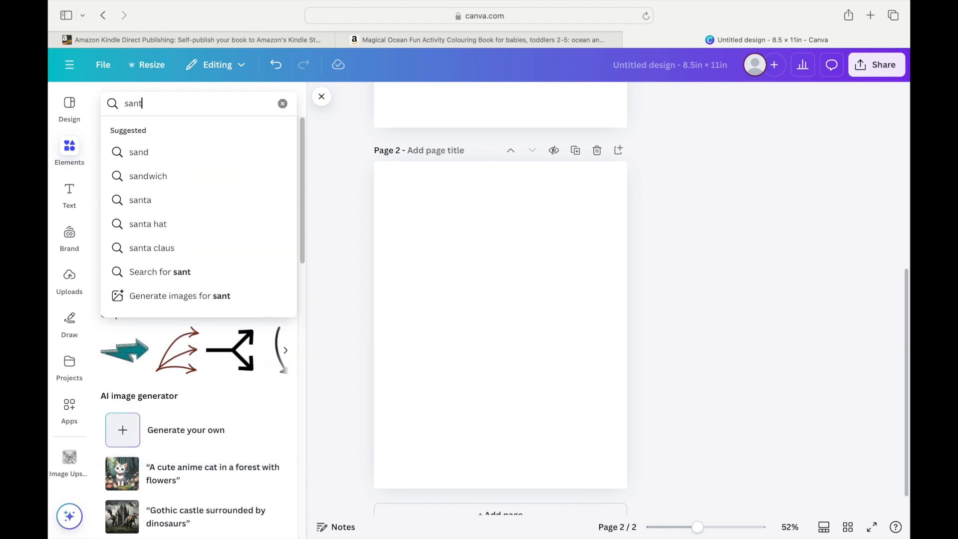
{"action": "type", "text": "a out"}
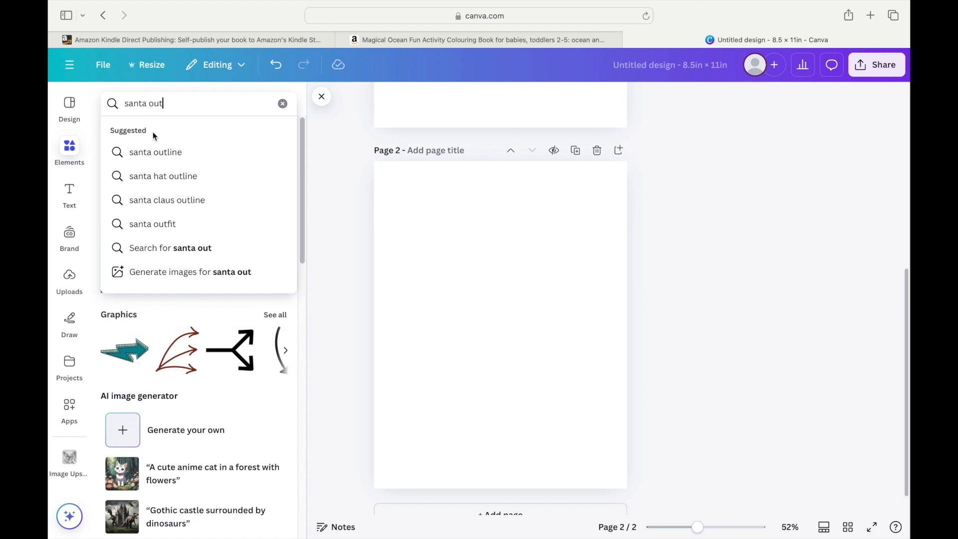
{"action": "left_click", "coordinate": [156, 152]}
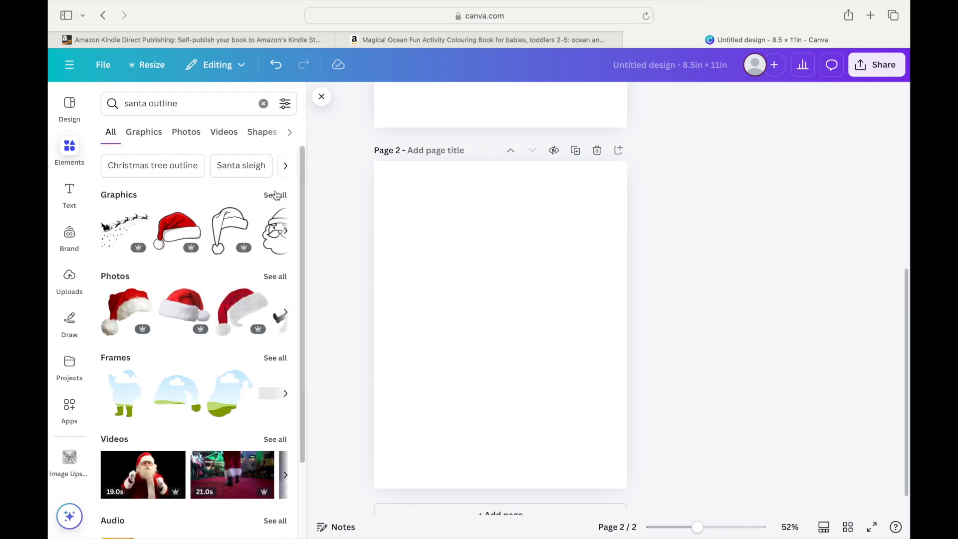
{"action": "left_click", "coordinate": [284, 196]}
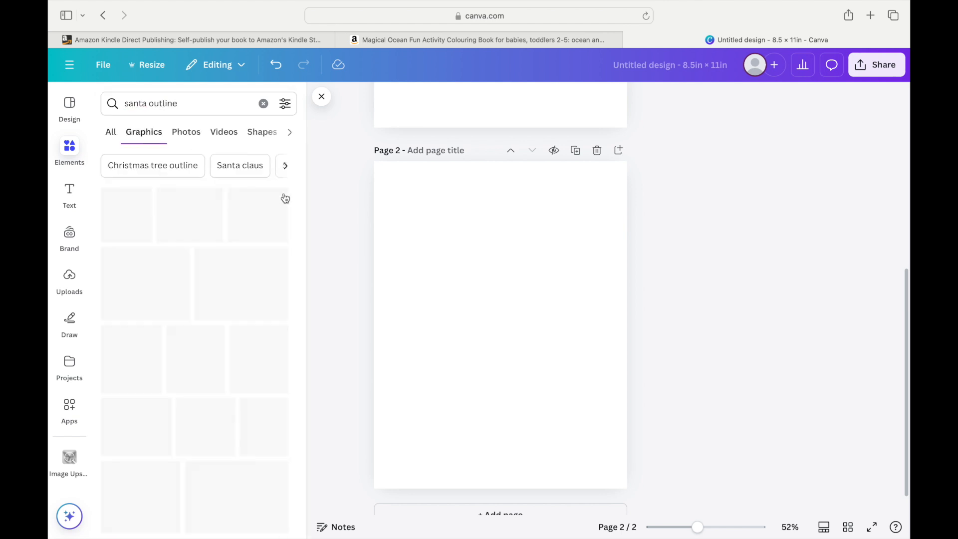
- Add the simple standing Santa outline with a long beard from the graphics to page 2
{"action": "scroll", "coordinate": [300, 199], "scroll_direction": "down", "scroll_amount": 3}
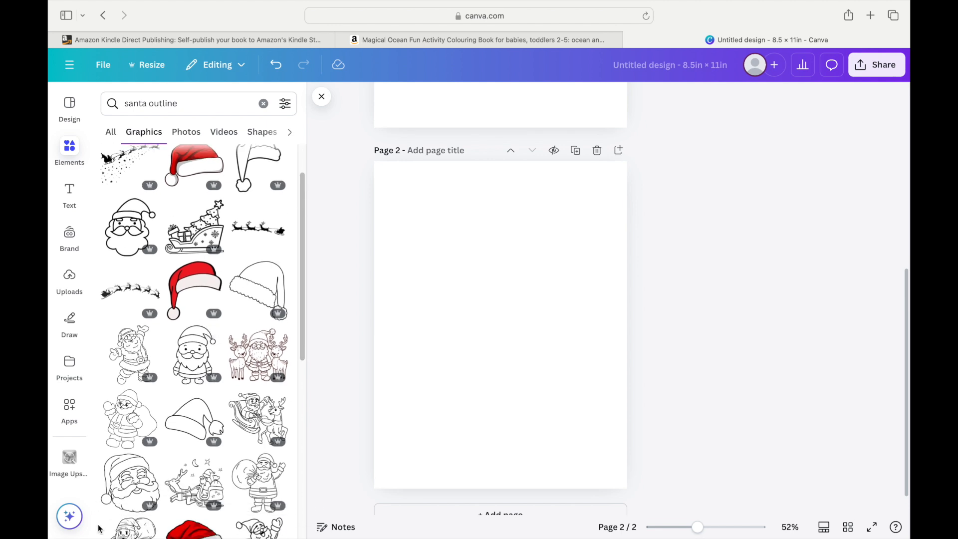
{"action": "left_click_drag", "start_coordinate": [301, 229], "coordinate": [304, 272]}
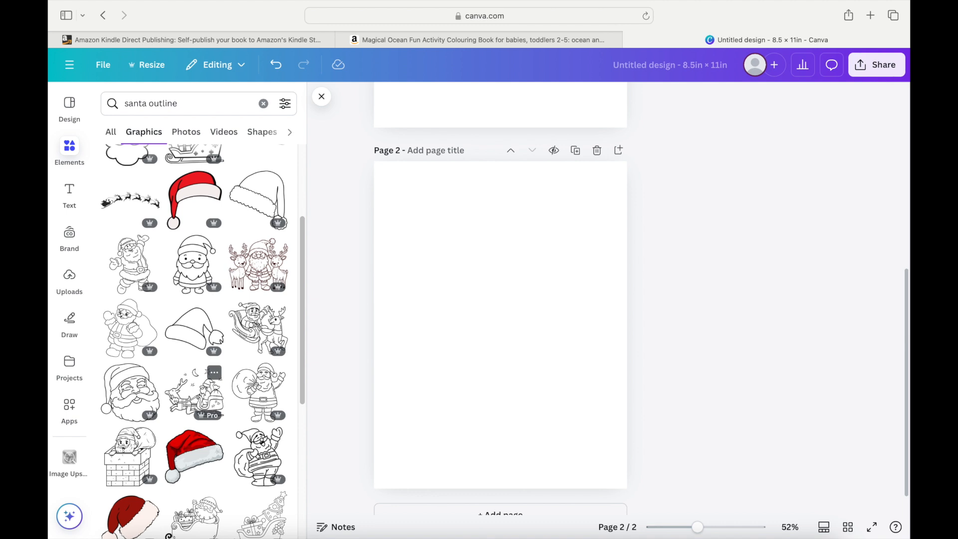
{"action": "left_click", "coordinate": [199, 261]}
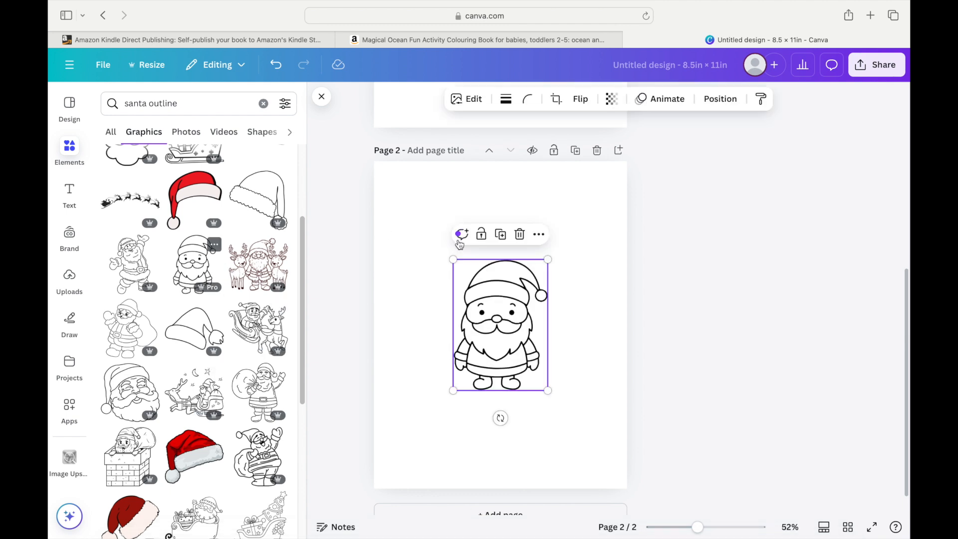
- Enlarge the Santa outline on page 2 and centre it on the page
{"action": "left_click_drag", "start_coordinate": [548, 258], "coordinate": [629, 203]}
{"action": "left_click_drag", "start_coordinate": [556, 295], "coordinate": [556, 310]}
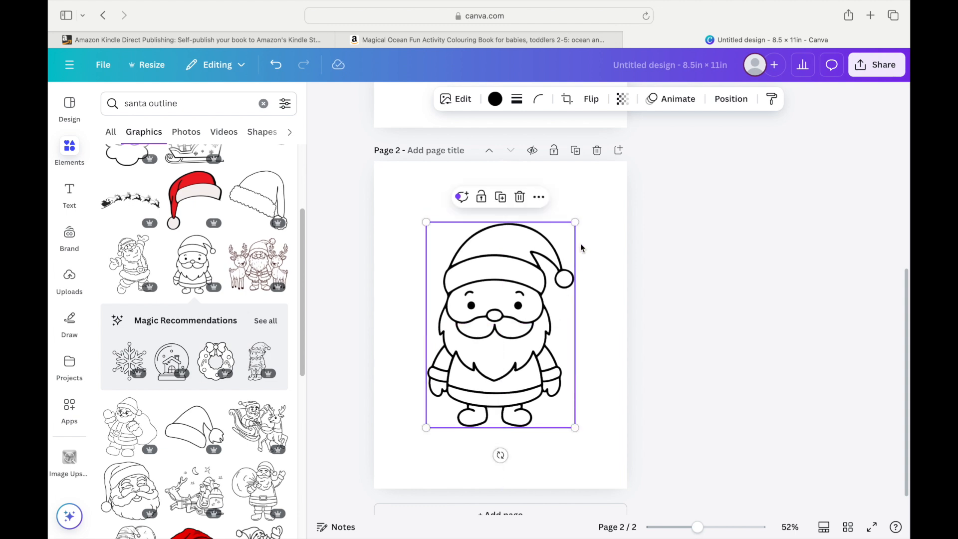
{"action": "left_click_drag", "start_coordinate": [577, 222], "coordinate": [588, 204]}
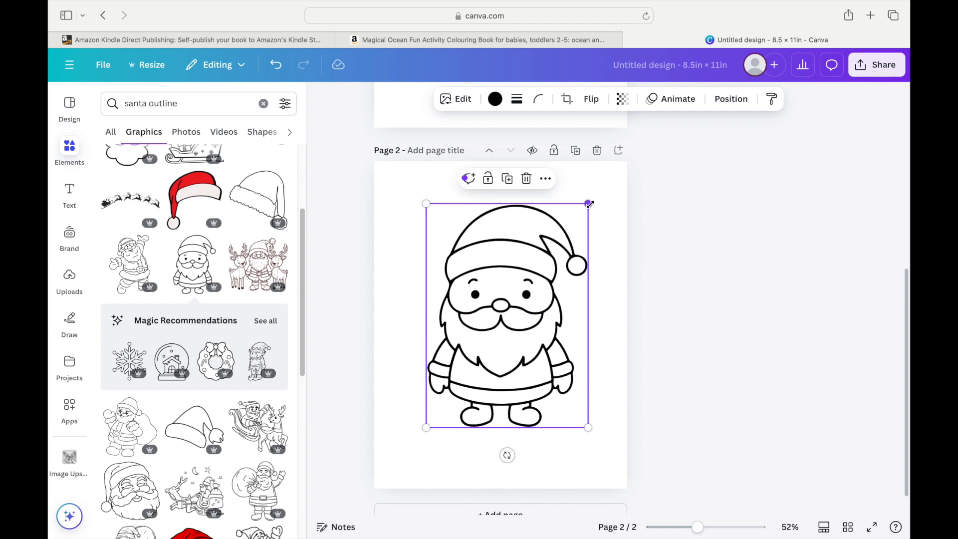
{"action": "mouse_move", "coordinate": [539, 274]}
{"action": "left_mouse_down"}
{"action": "mouse_move", "coordinate": [519, 283]}
{"action": "mouse_move", "coordinate": [531, 285]}
{"action": "left_mouse_up"}
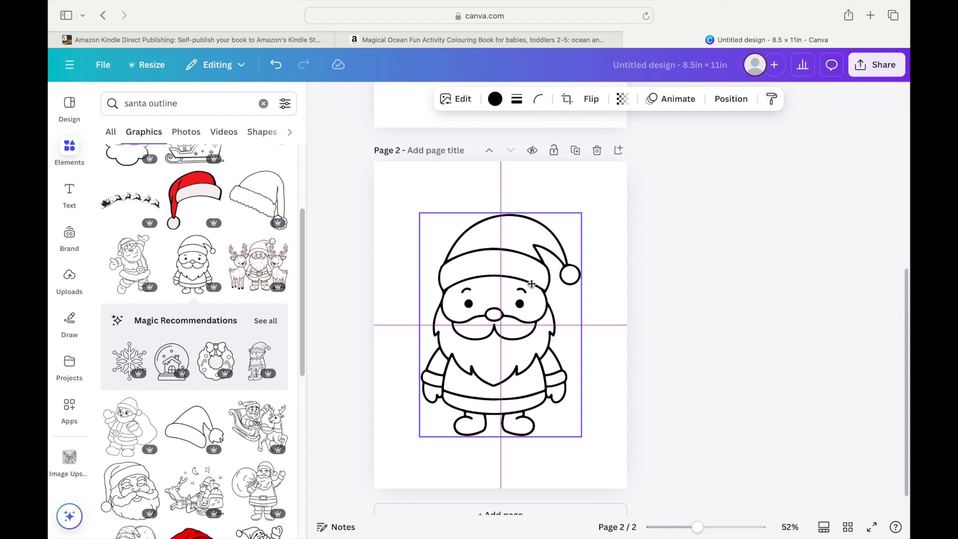
{"action": "left_click_drag", "start_coordinate": [531, 284], "coordinate": [532, 284]}
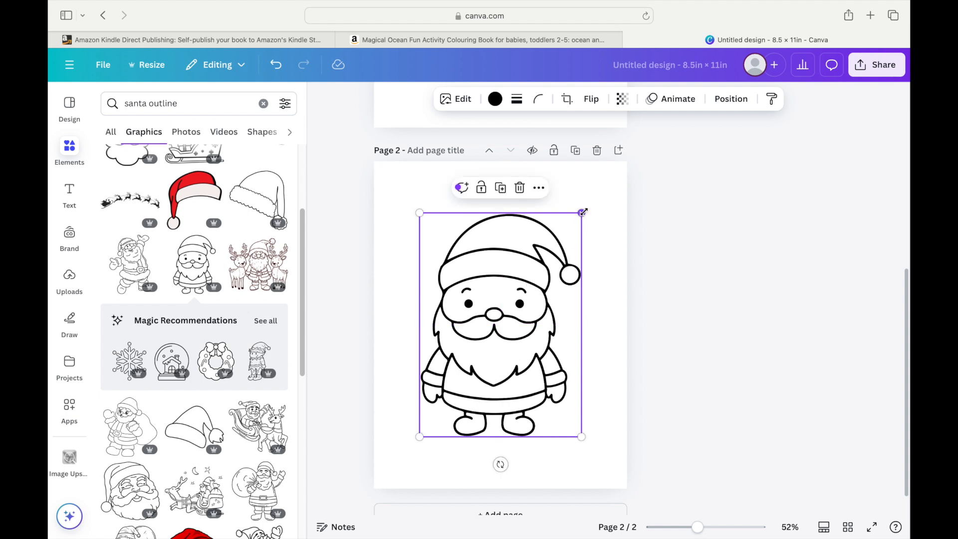
- Try enlarging the Santa outline until it reaches and crosses the edges of page 2
{"action": "left_click_drag", "start_coordinate": [584, 212], "coordinate": [727, 187]}
{"action": "left_click_drag", "start_coordinate": [528, 258], "coordinate": [498, 295]}
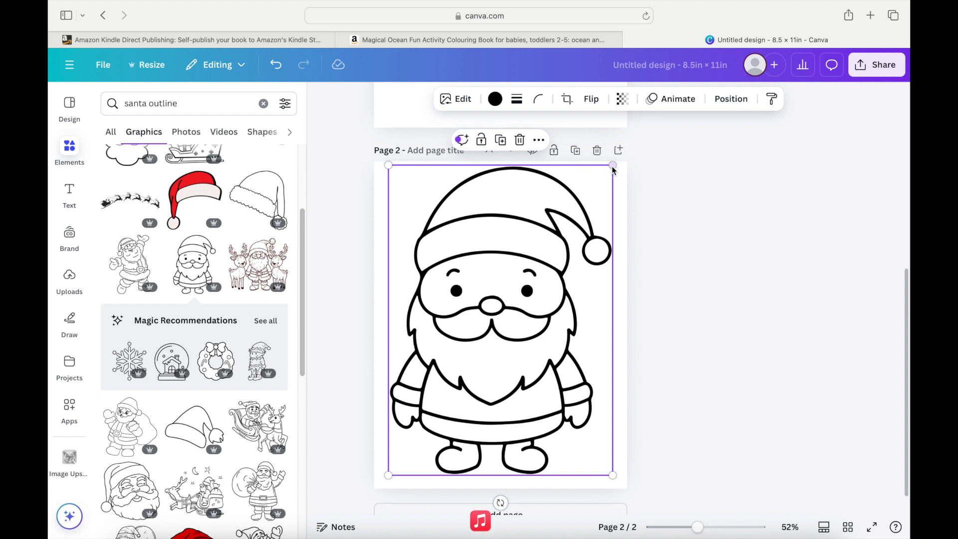
{"action": "left_click_drag", "start_coordinate": [613, 165], "coordinate": [652, 142]}
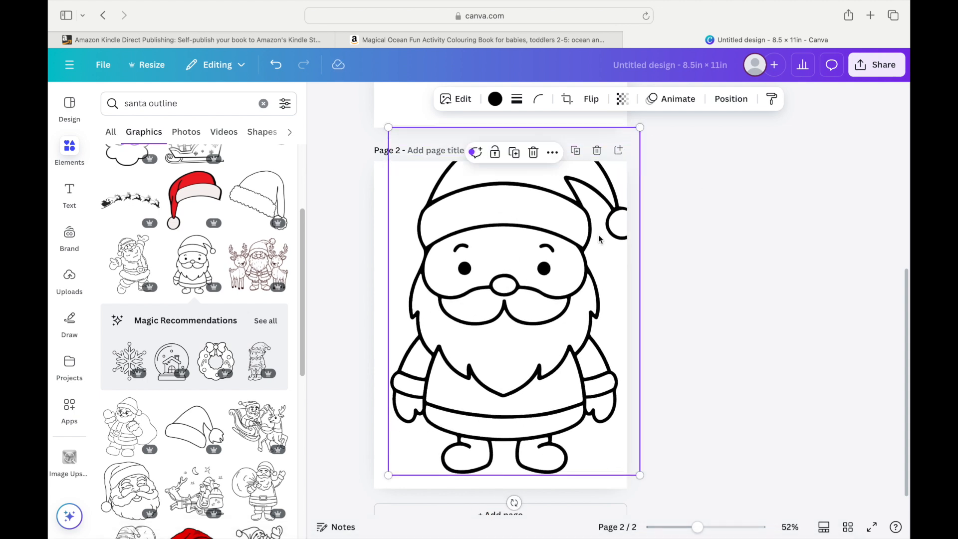
- Scale the Santa outline down to fit inside page 2 with clear margins and centre it
{"action": "left_click_drag", "start_coordinate": [641, 127], "coordinate": [599, 195]}
{"action": "left_click_drag", "start_coordinate": [531, 287], "coordinate": [525, 283]}
{"action": "left_click", "coordinate": [749, 283]}
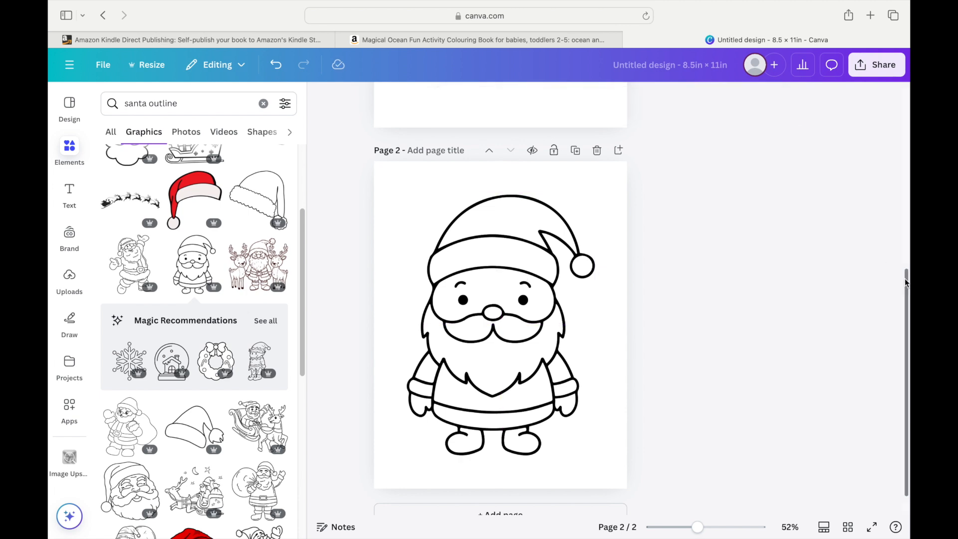
- Add a third page and place the outline penguin wearing a hat and scarf and holding a star on it
{"action": "scroll", "coordinate": [907, 283], "scroll_direction": "down", "scroll_amount": 2}
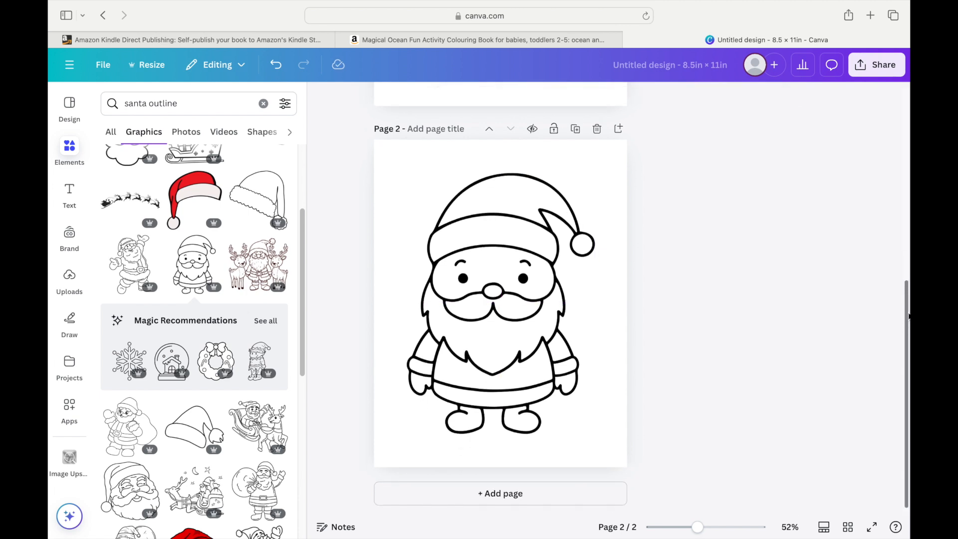
{"action": "key", "text": "super+Return"}
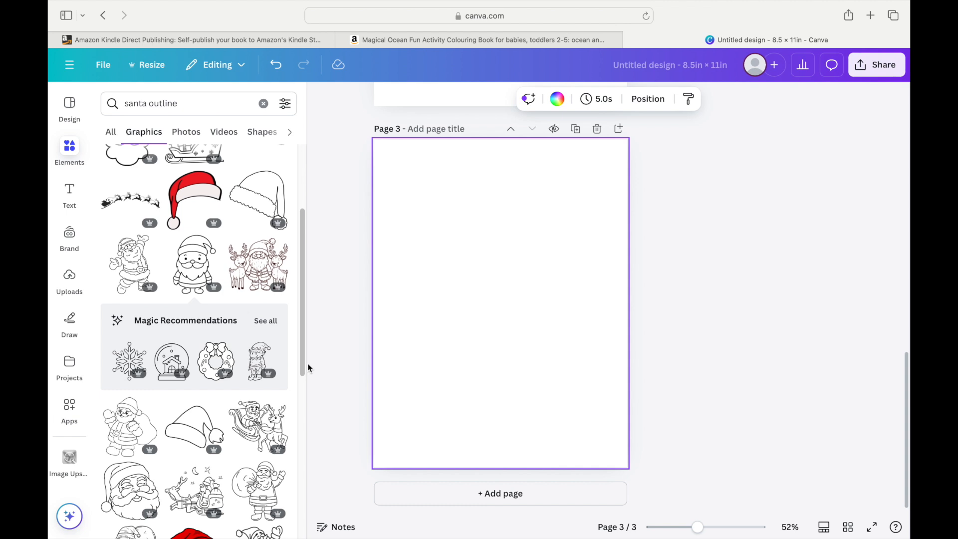
{"action": "left_click_drag", "start_coordinate": [304, 313], "coordinate": [294, 388]}
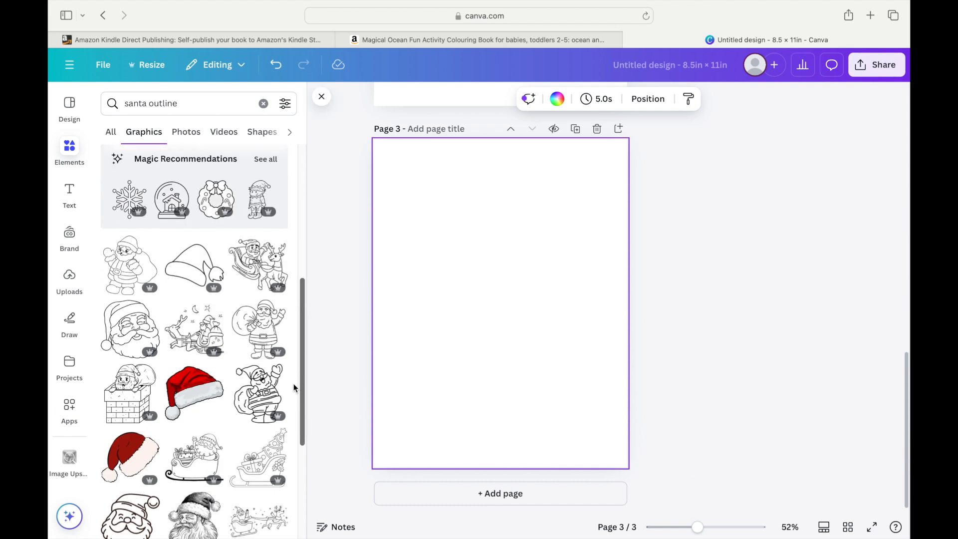
{"action": "scroll", "coordinate": [282, 459], "scroll_direction": "down", "scroll_amount": 5}
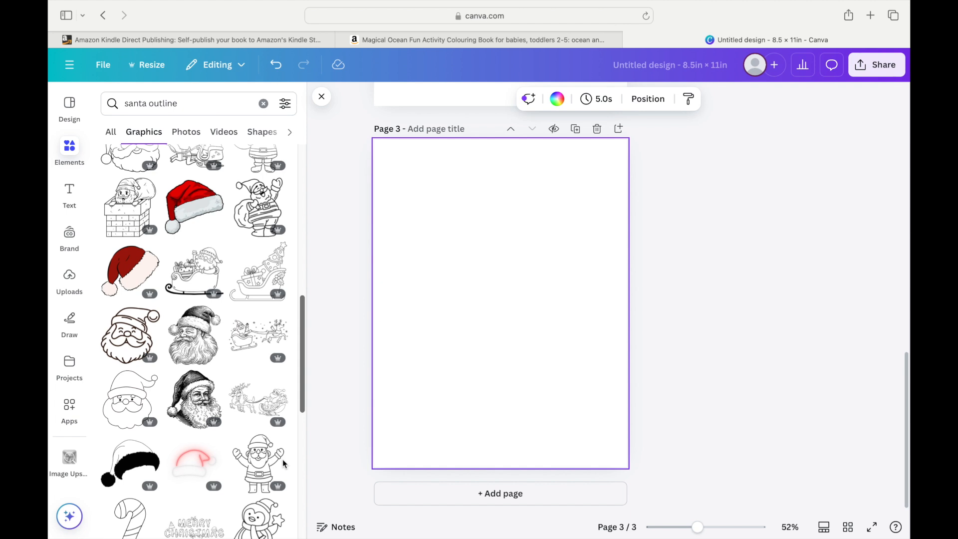
{"action": "scroll", "coordinate": [282, 464], "scroll_direction": "down", "scroll_amount": 2}
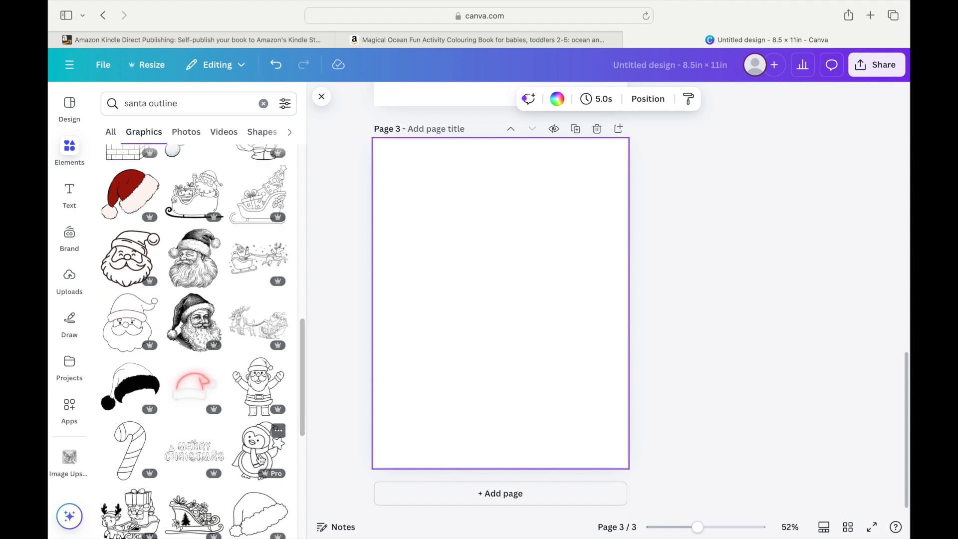
{"action": "left_click", "coordinate": [261, 460]}
- Enlarge the penguin outline to fill most of page 3 and centre it with even margins
{"action": "left_click_drag", "start_coordinate": [555, 248], "coordinate": [644, 185]}
{"action": "left_click_drag", "start_coordinate": [570, 240], "coordinate": [515, 299]}
{"action": "left_click_drag", "start_coordinate": [566, 233], "coordinate": [617, 213]}
{"action": "mouse_move", "coordinate": [518, 304]}
{"action": "left_mouse_down"}
{"action": "mouse_move", "coordinate": [535, 302]}
{"action": "mouse_move", "coordinate": [502, 306]}
{"action": "left_mouse_up"}
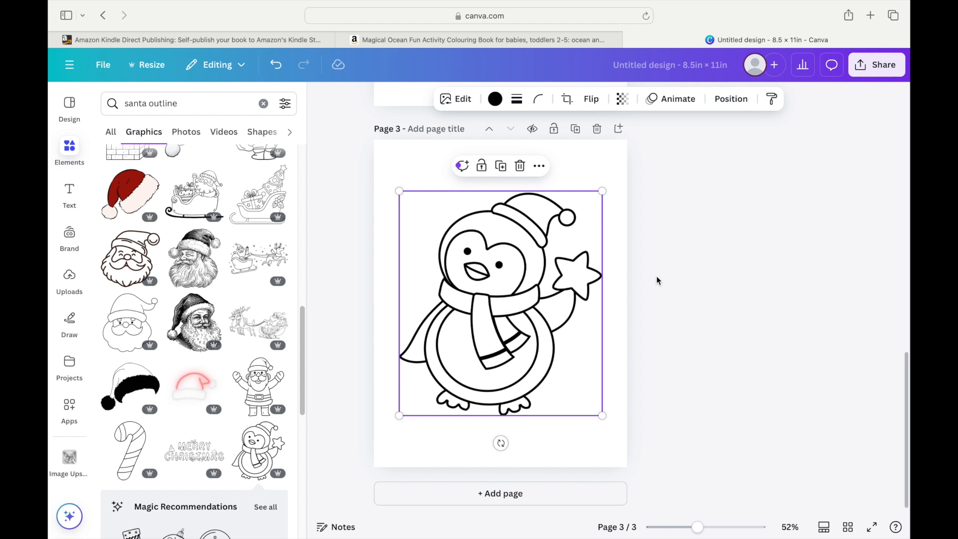
- Add a fourth page with the smiling star in a Santa hat, scaled down slightly and centred
{"action": "key", "text": "super+Return"}
{"action": "scroll", "coordinate": [106, 451], "scroll_direction": "down", "scroll_amount": 5}
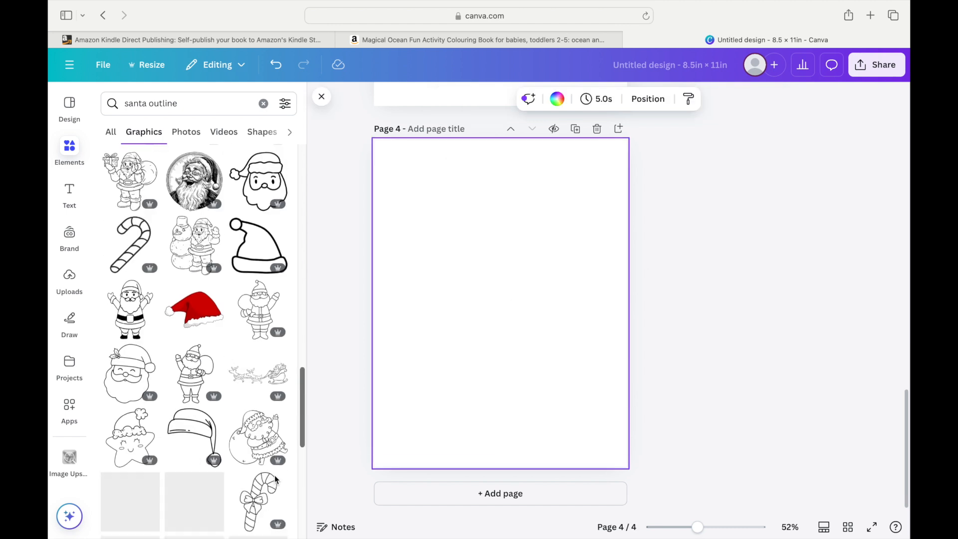
{"action": "left_click", "coordinate": [107, 450]}
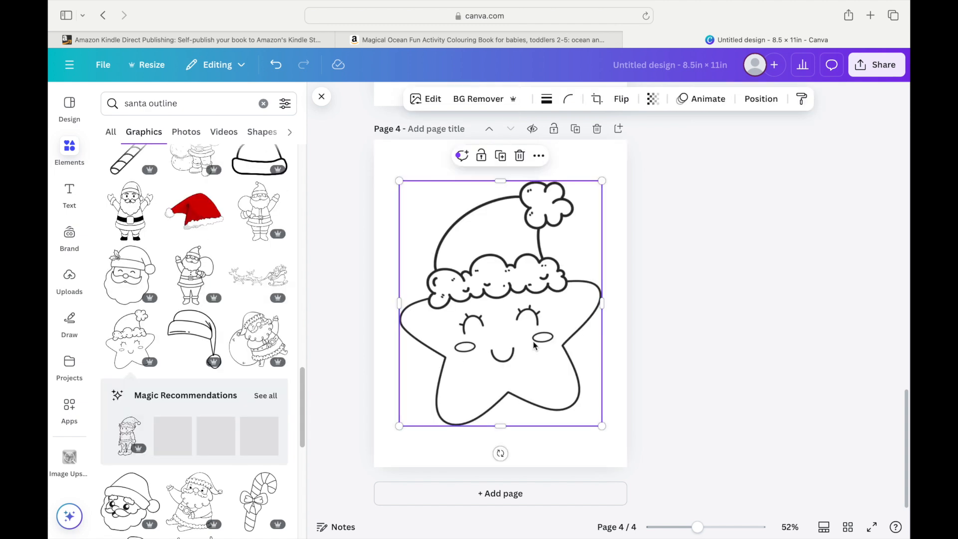
{"action": "left_click_drag", "start_coordinate": [602, 181], "coordinate": [584, 203]}
{"action": "mouse_move", "coordinate": [521, 289]}
{"action": "left_mouse_down"}
{"action": "mouse_move", "coordinate": [528, 272]}
{"action": "mouse_move", "coordinate": [521, 303]}
{"action": "left_mouse_up"}
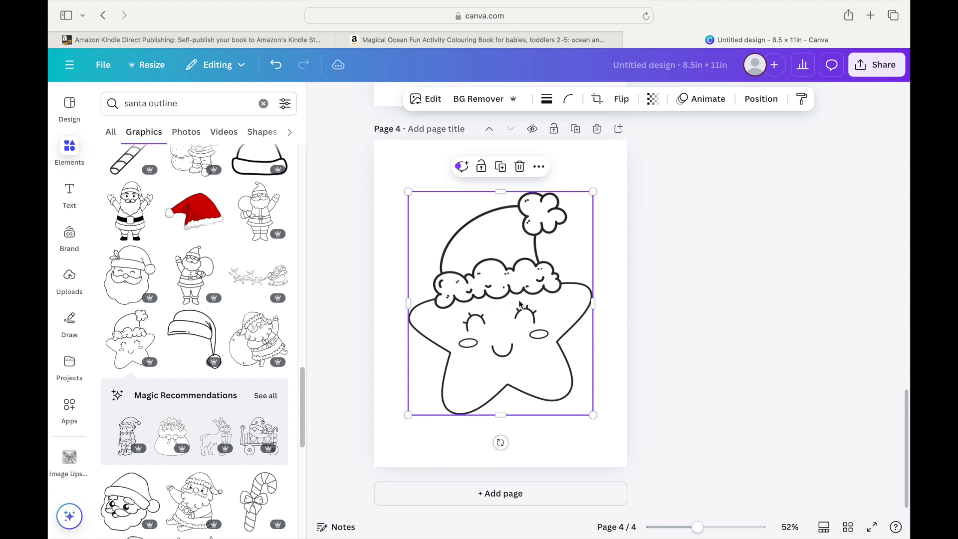
{"action": "left_click", "coordinate": [731, 294]}
- Add a fifth page and place the thin-lined striped candy cane outline on it
{"action": "left_click_drag", "start_coordinate": [905, 397], "coordinate": [907, 210]}
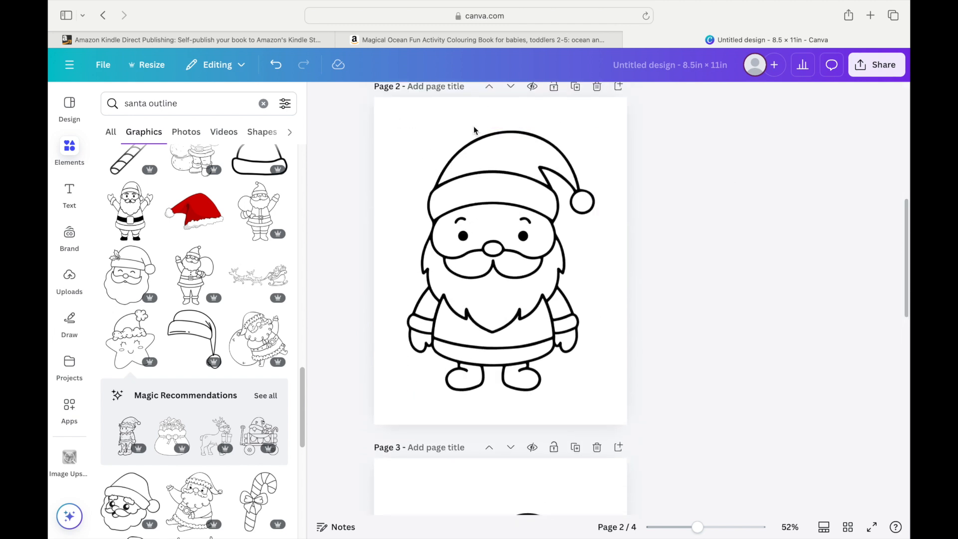
{"action": "left_click_drag", "start_coordinate": [907, 211], "coordinate": [879, 403]}
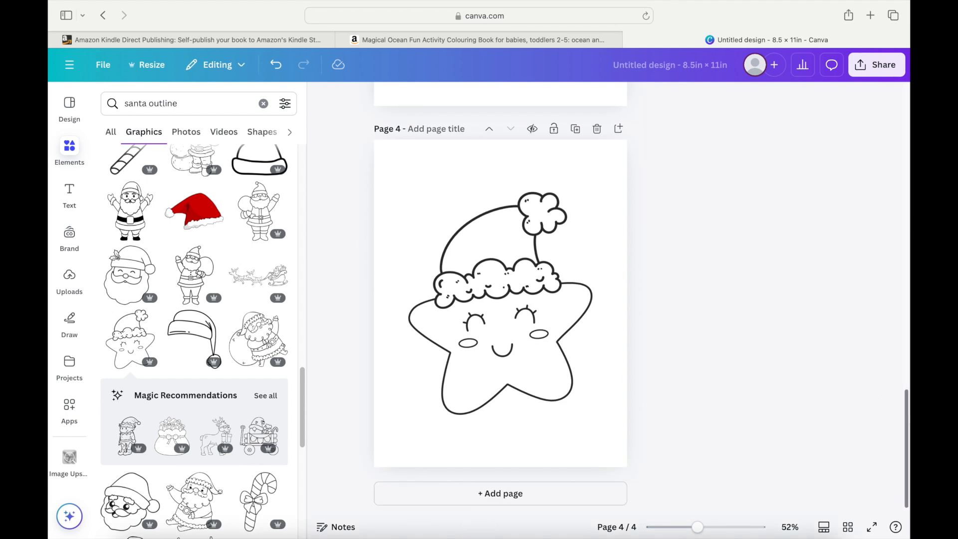
{"action": "left_click_drag", "start_coordinate": [907, 416], "coordinate": [844, 390]}
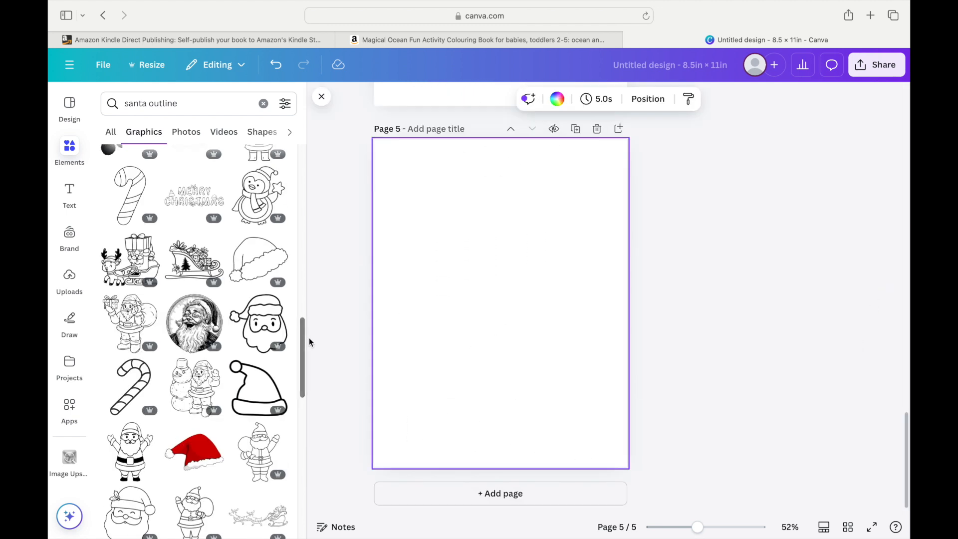
{"action": "left_click", "coordinate": [133, 196]}
- Enlarge the candy cane outline on page 5 and centre it with clear margins
{"action": "left_click_drag", "start_coordinate": [536, 238], "coordinate": [627, 188]}
{"action": "left_click_drag", "start_coordinate": [526, 250], "coordinate": [505, 302]}
{"action": "left_click_drag", "start_coordinate": [558, 208], "coordinate": [579, 202]}
{"action": "mouse_move", "coordinate": [527, 280]}
{"action": "left_mouse_down"}
{"action": "mouse_move", "coordinate": [545, 272]}
{"action": "mouse_move", "coordinate": [522, 278]}
{"action": "left_mouse_up"}
{"action": "left_click", "coordinate": [672, 319]}
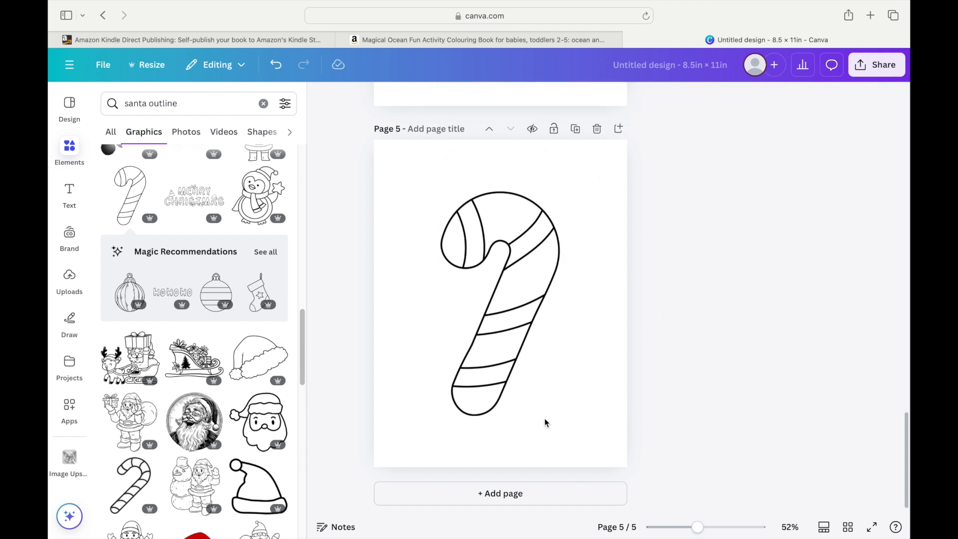
{"action": "left_click_drag", "start_coordinate": [908, 434], "coordinate": [910, 109]}
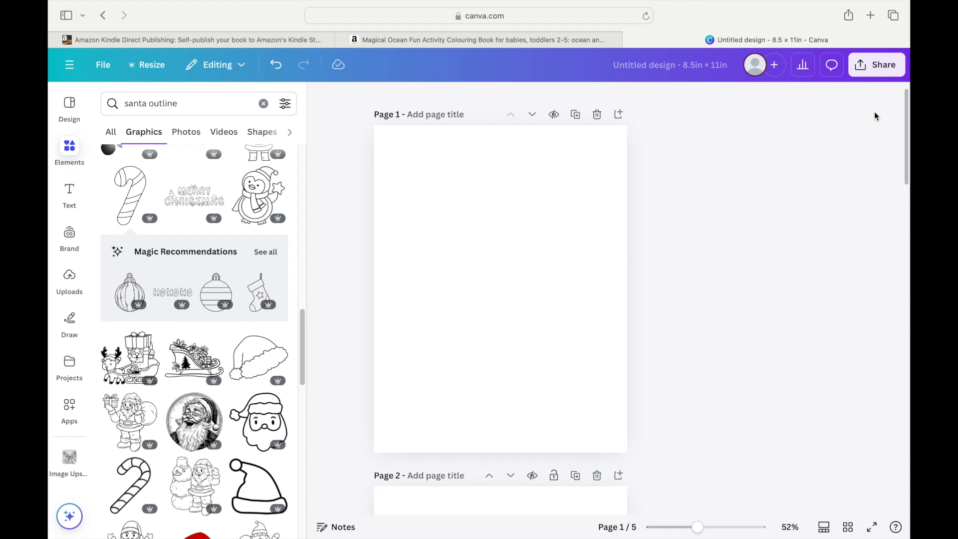
{"action": "scroll", "coordinate": [773, 199], "scroll_direction": "up", "scroll_amount": 1}
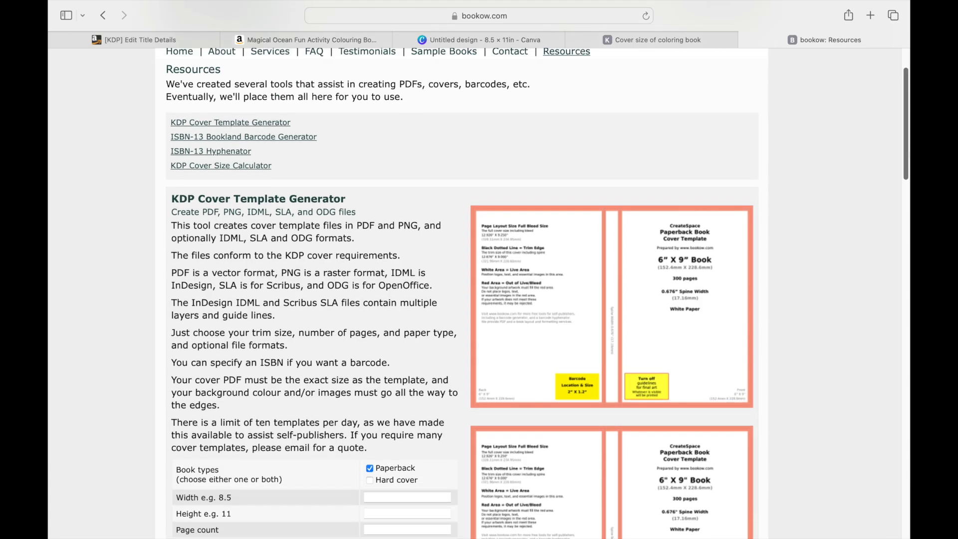
- Examine the KDP Cover Template Generator's instructions, sample templates and required fields on the bookow resources page
{"action": "scroll", "coordinate": [532, 290], "scroll_direction": "up", "scroll_amount": 2}
{"action": "scroll", "coordinate": [462, 293], "scroll_direction": "up", "scroll_amount": 2}
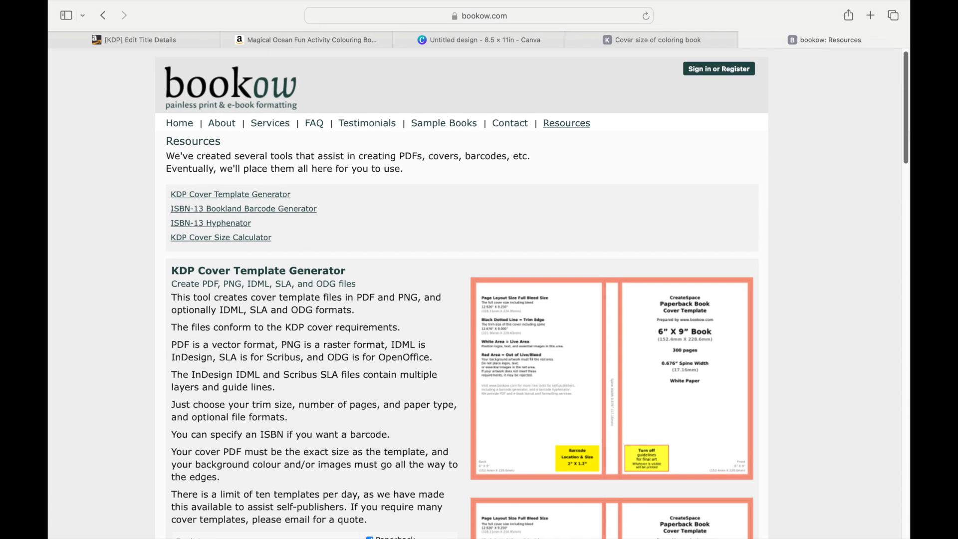
{"action": "scroll", "coordinate": [462, 294], "scroll_direction": "down", "scroll_amount": 5}
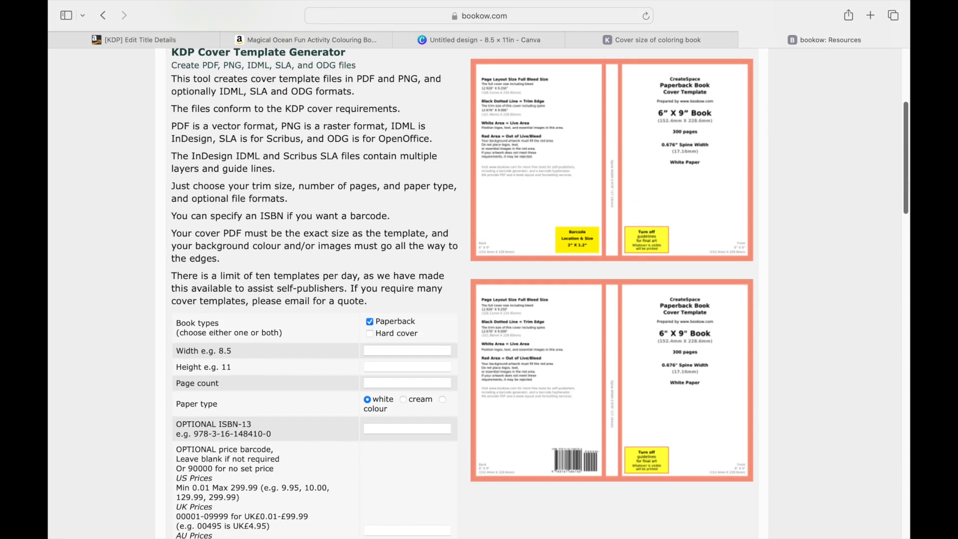
{"action": "scroll", "coordinate": [908, 183], "scroll_direction": "up", "scroll_amount": 1}
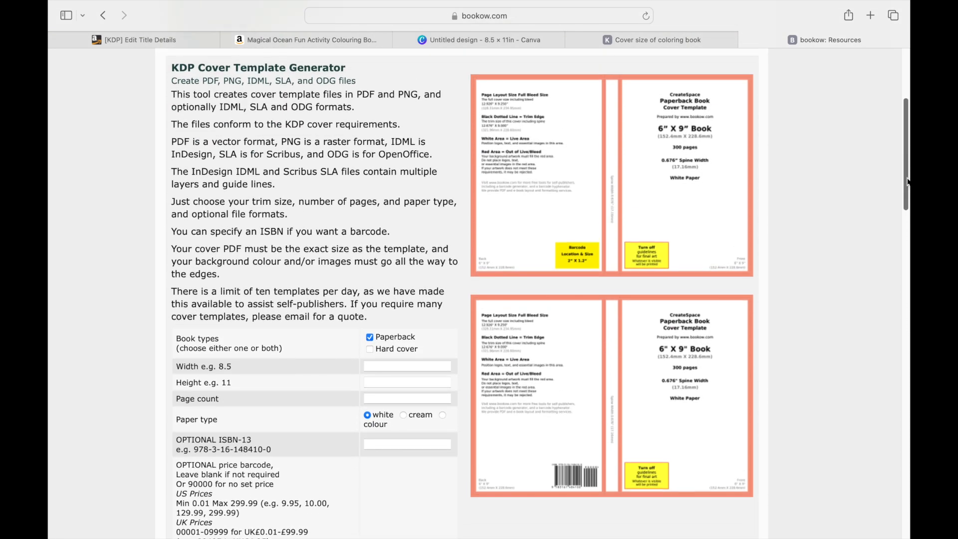
{"action": "scroll", "coordinate": [908, 172], "scroll_direction": "up", "scroll_amount": 4}
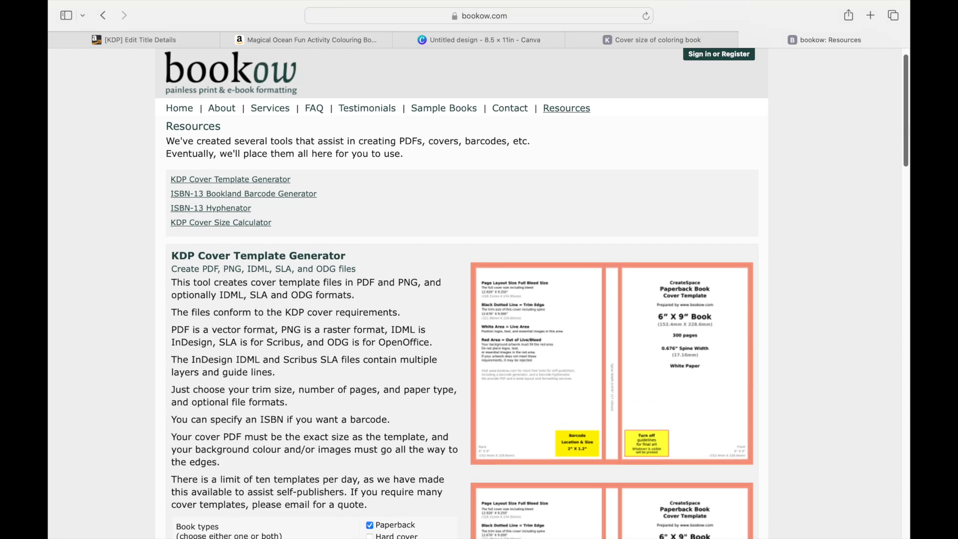
{"action": "scroll", "coordinate": [908, 172], "scroll_direction": "down", "scroll_amount": 1}
{"action": "scroll", "coordinate": [908, 172], "scroll_direction": "down", "scroll_amount": 3}
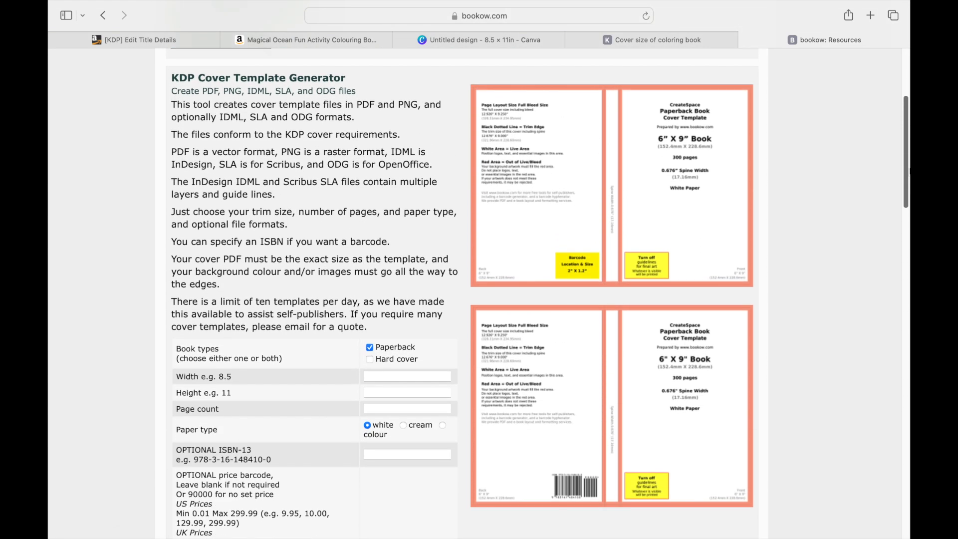
{"action": "scroll", "coordinate": [717, 150], "scroll_direction": "down", "scroll_amount": 1}
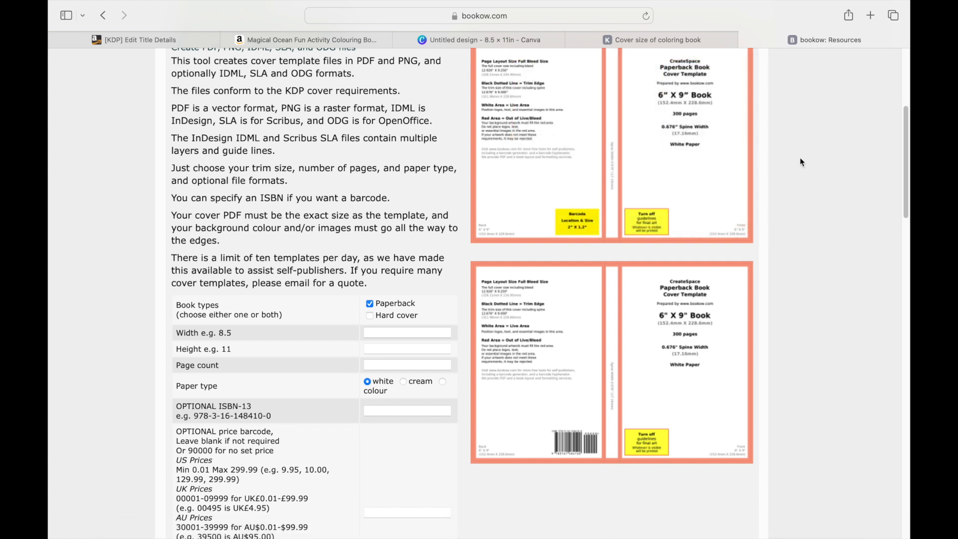
- Fill in the cover template form with width 8.5, height 11 and a page count of 30
{"action": "scroll", "coordinate": [368, 359], "scroll_direction": "up", "scroll_amount": 1}
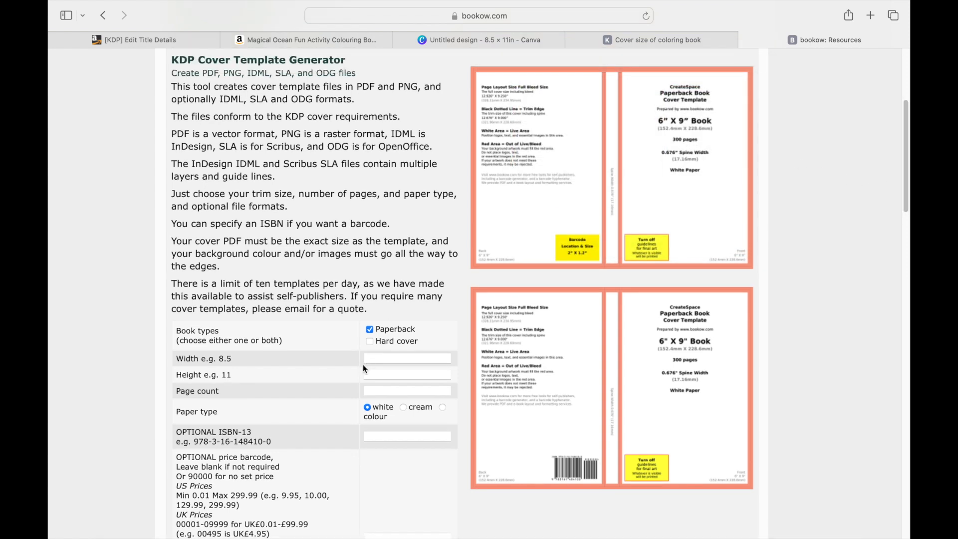
{"action": "left_click", "coordinate": [381, 358]}
{"action": "type", "text": "8.5"}
{"action": "left_click", "coordinate": [380, 376]}
{"action": "type", "text": "11"}
{"action": "left_click", "coordinate": [389, 394]}
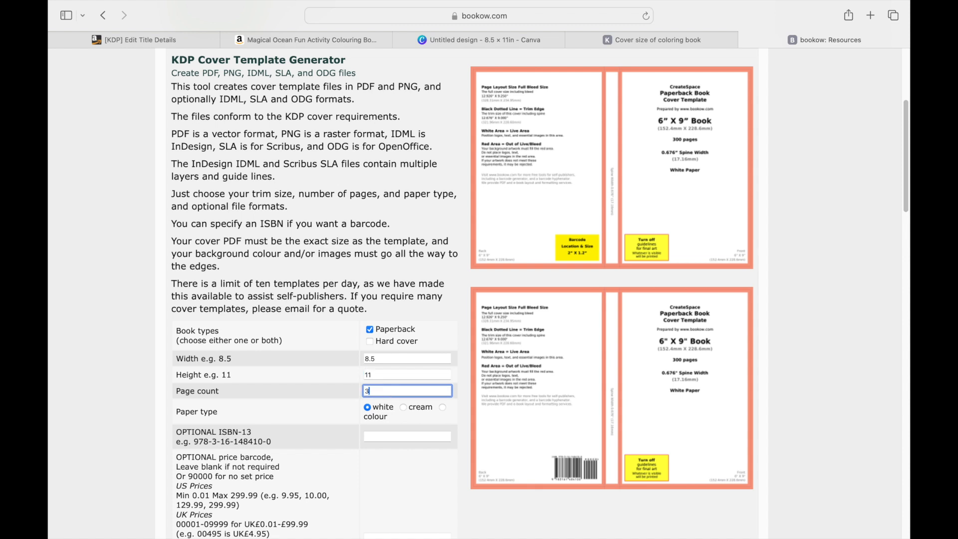
{"action": "left_click", "coordinate": [429, 470]}
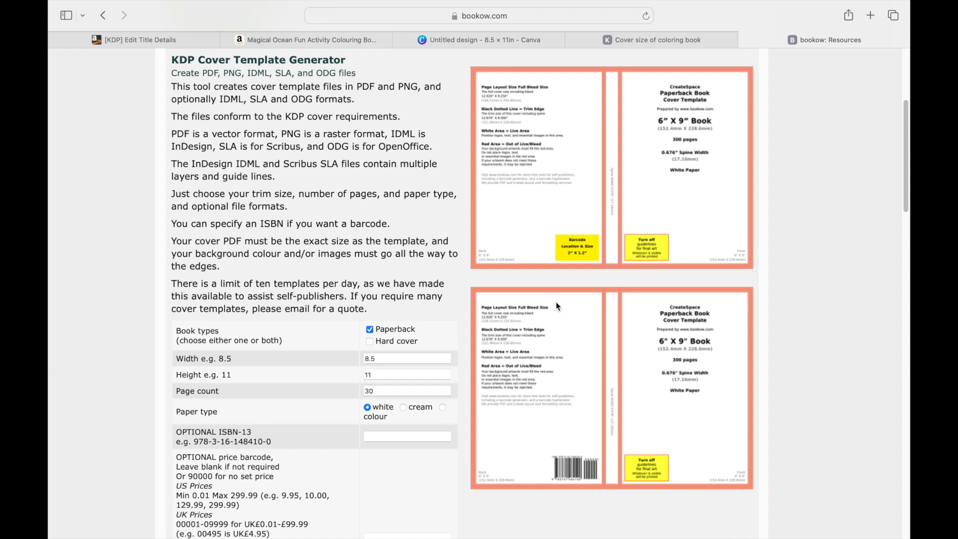
{"action": "scroll", "coordinate": [908, 205], "scroll_direction": "down", "scroll_amount": 3}
{"action": "scroll", "coordinate": [908, 204], "scroll_direction": "down", "scroll_amount": 4}
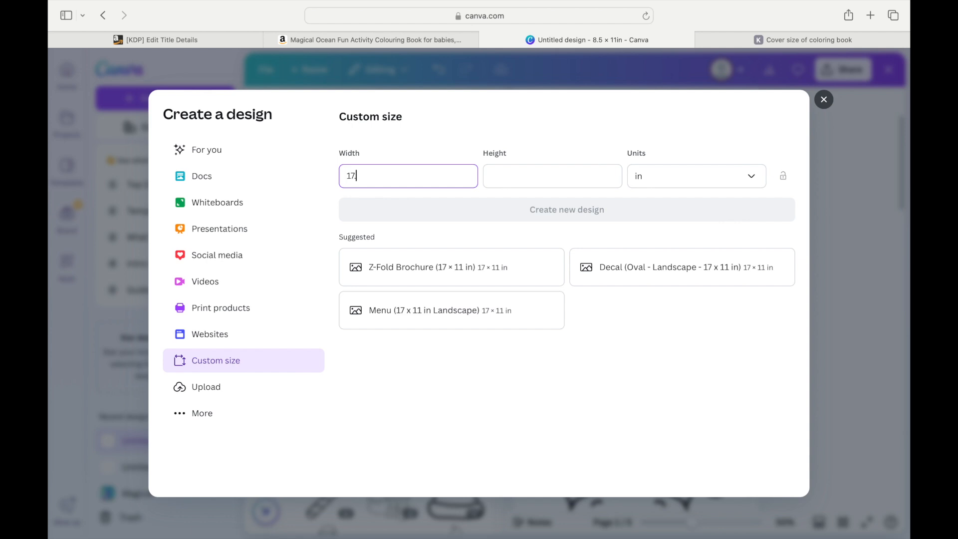
- Create a new custom-size Canva design for the cover, 17.318 in wide and 11.250 in high
{"action": "left_click", "coordinate": [507, 178]}
{"action": "type", "text": "11.250"}
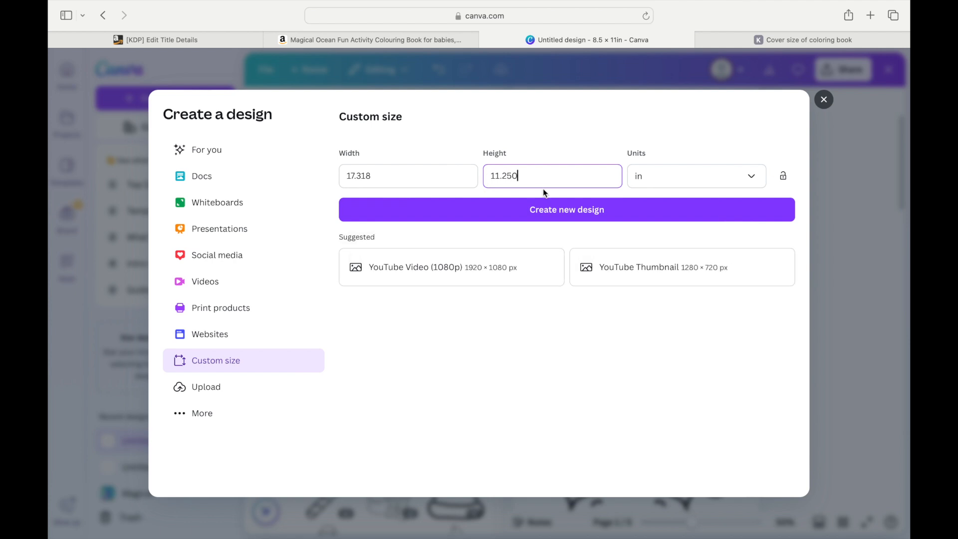
{"action": "left_click", "coordinate": [582, 211]}
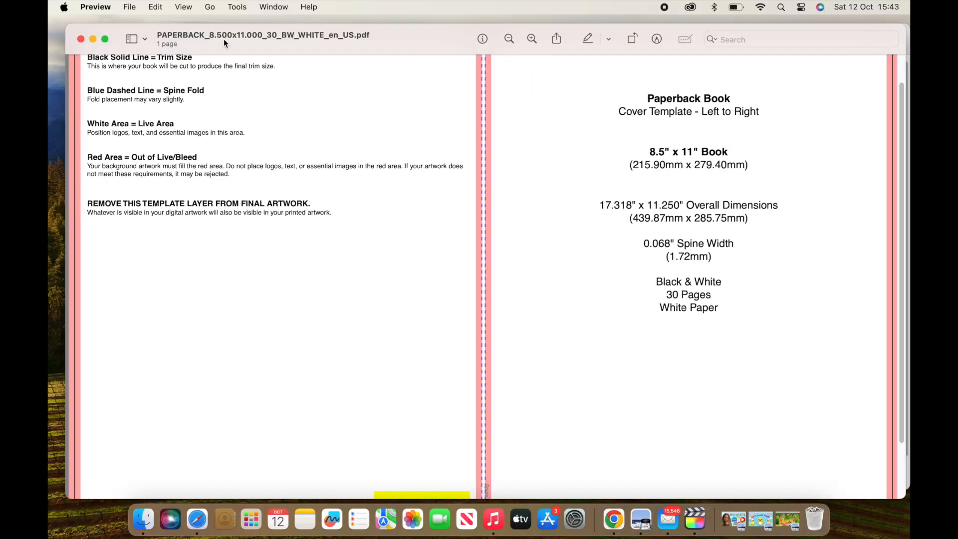
{"action": "left_click", "coordinate": [159, 7]}
{"action": "left_click", "coordinate": [163, 66]}
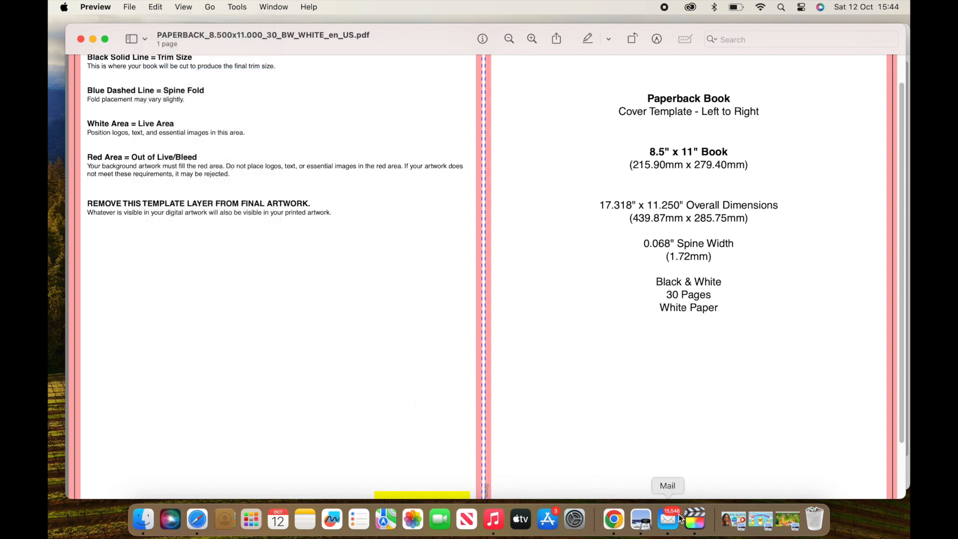
- Switch back to the blank Canva cover design, paste the KDP cover template and enlarge it to fill the page
{"action": "left_click", "coordinate": [197, 520]}
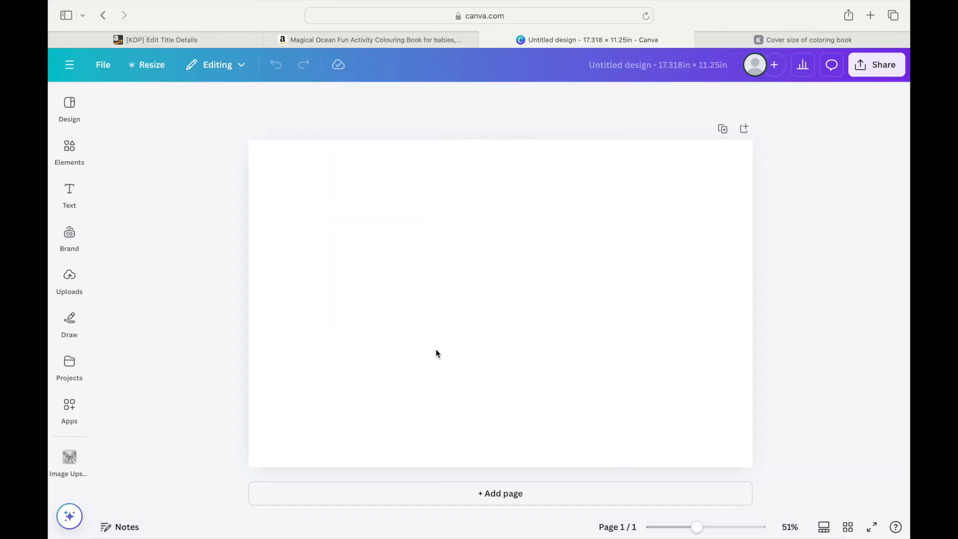
{"action": "left_click", "coordinate": [422, 266]}
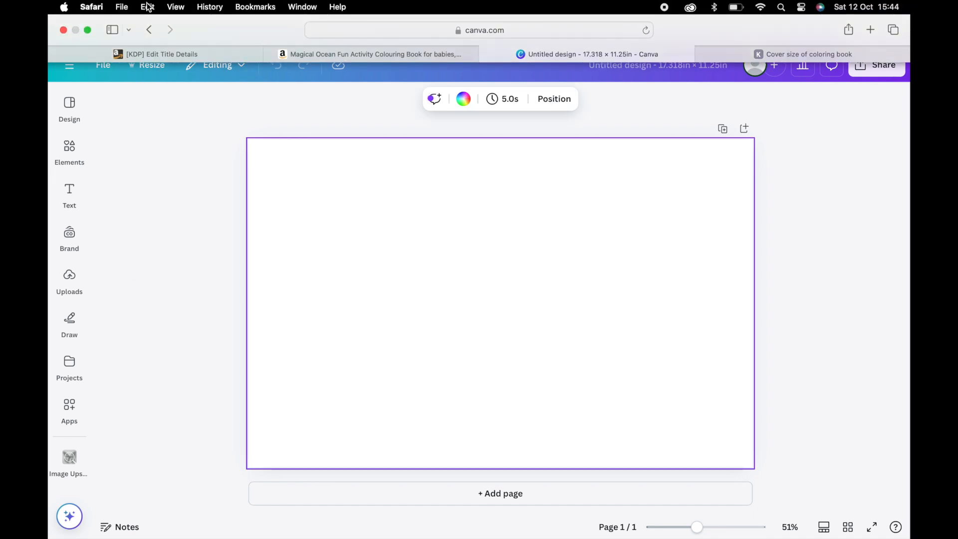
{"action": "left_click", "coordinate": [149, 6]}
{"action": "left_click", "coordinate": [153, 86]}
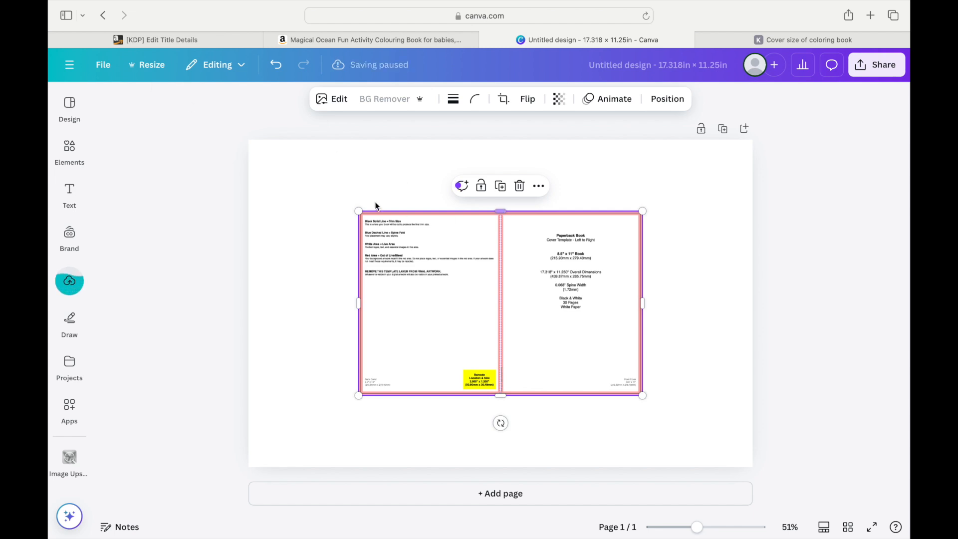
{"action": "left_click_drag", "start_coordinate": [358, 212], "coordinate": [243, 155]}
{"action": "left_click_drag", "start_coordinate": [643, 395], "coordinate": [770, 440]}
- Add a straight line, turn it vertical and stretch it along the template's spine over the full page height
{"action": "left_click", "coordinate": [69, 150]}
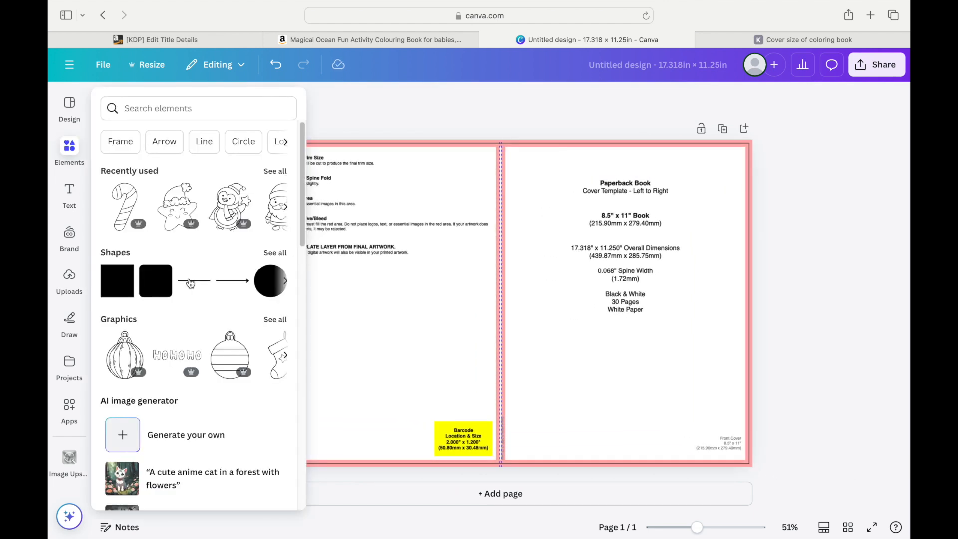
{"action": "left_click", "coordinate": [190, 283]}
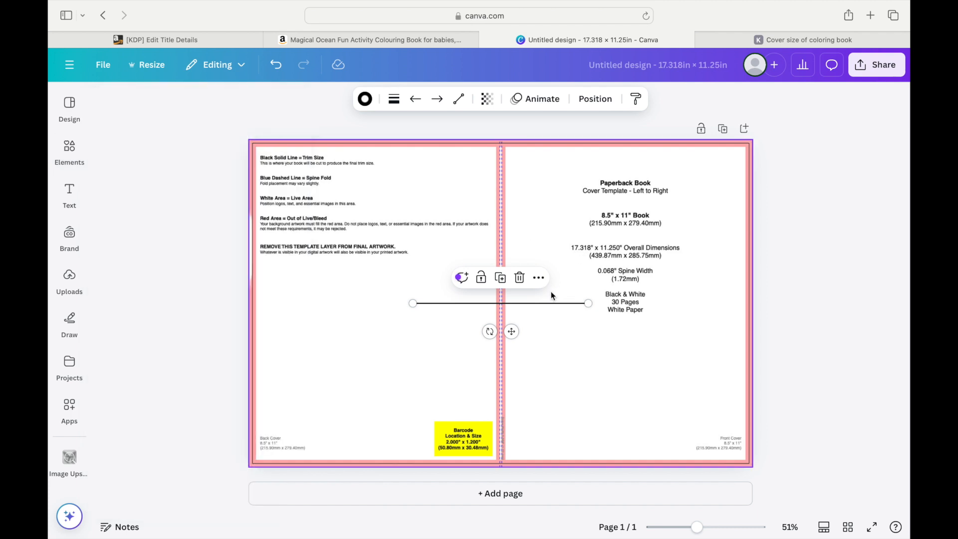
{"action": "left_click_drag", "start_coordinate": [490, 331], "coordinate": [366, 296]}
{"action": "left_click_drag", "start_coordinate": [501, 391], "coordinate": [501, 466]}
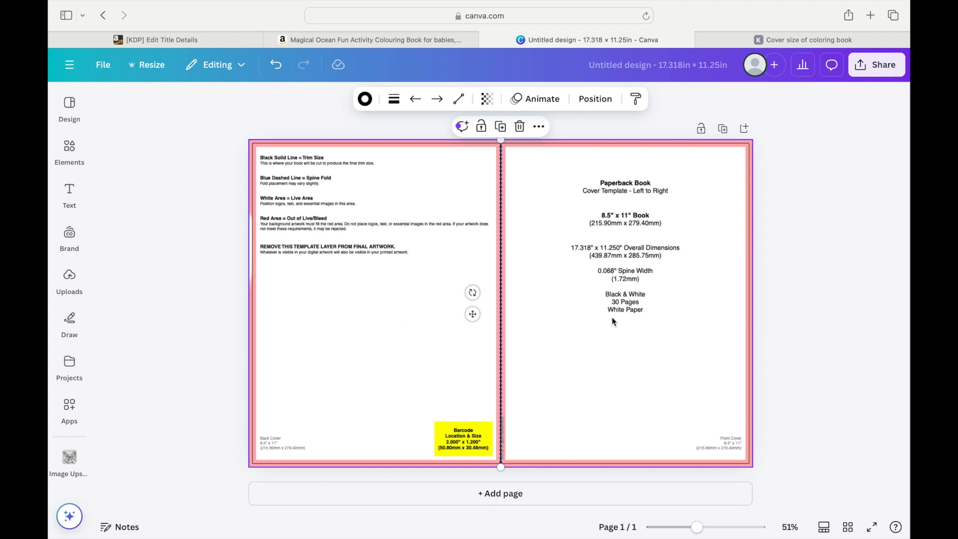
- Delete the cover template image from the page, keeping the vertical spine line
{"action": "left_click", "coordinate": [437, 443]}
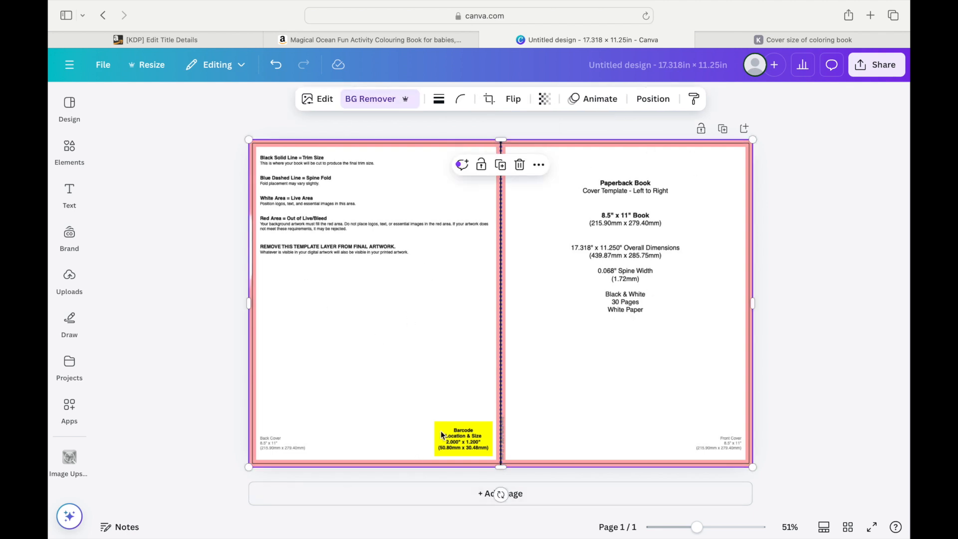
{"action": "left_click", "coordinate": [598, 125]}
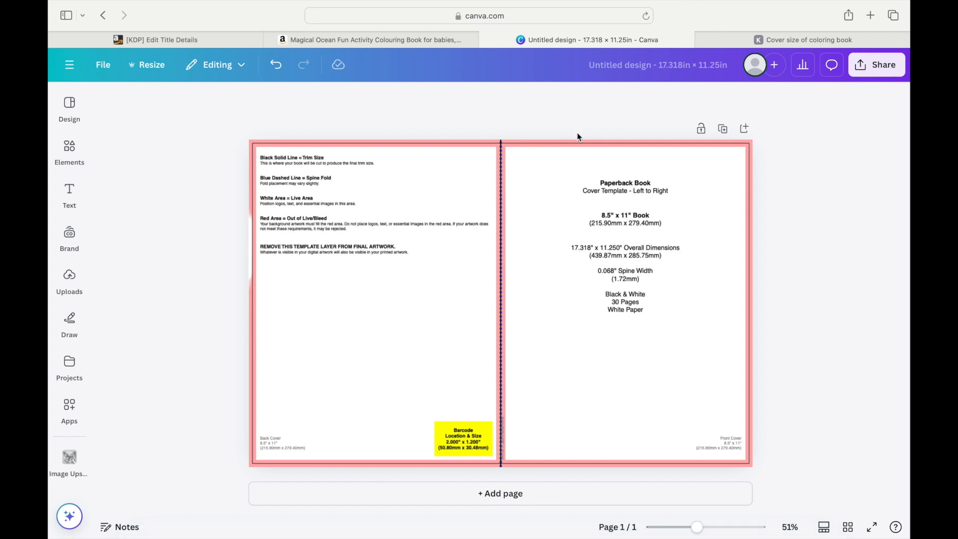
{"action": "left_click", "coordinate": [732, 145]}
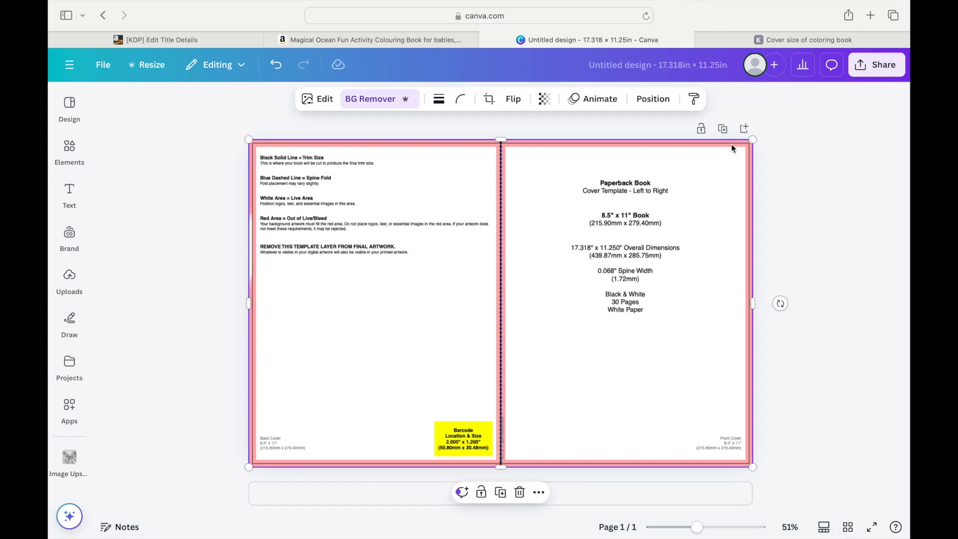
{"action": "left_click", "coordinate": [520, 492]}
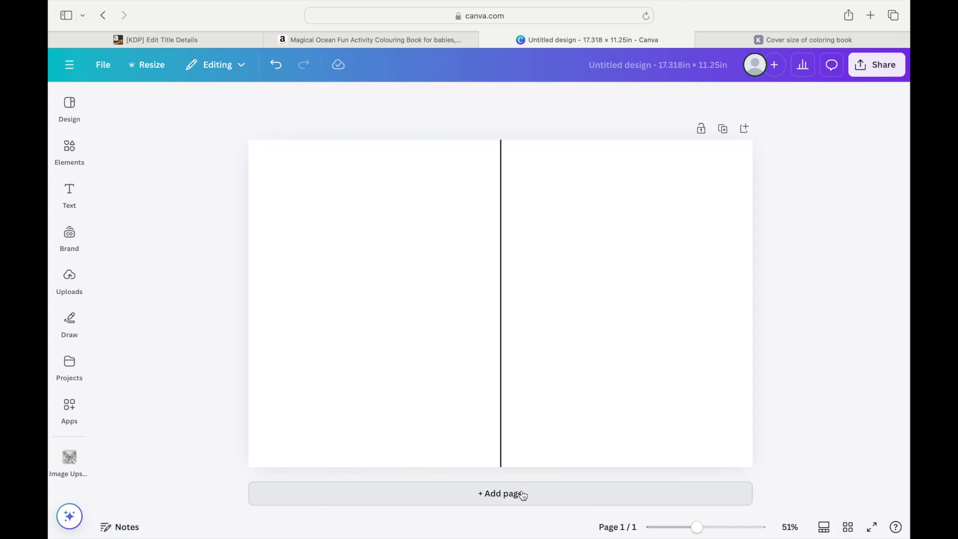
- Try a red-to-orange gradient and solid red as the cover's background colour
{"action": "left_click", "coordinate": [65, 123]}
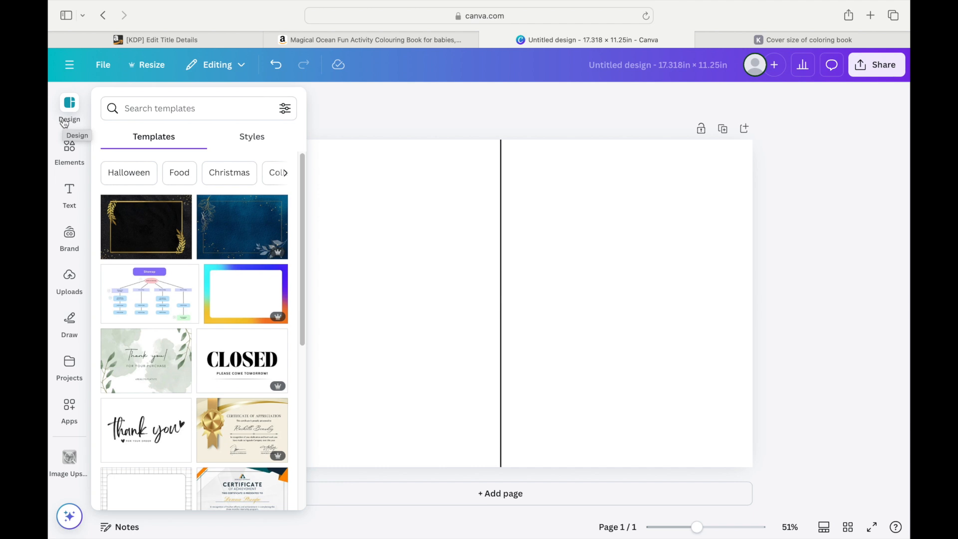
{"action": "left_click", "coordinate": [68, 156]}
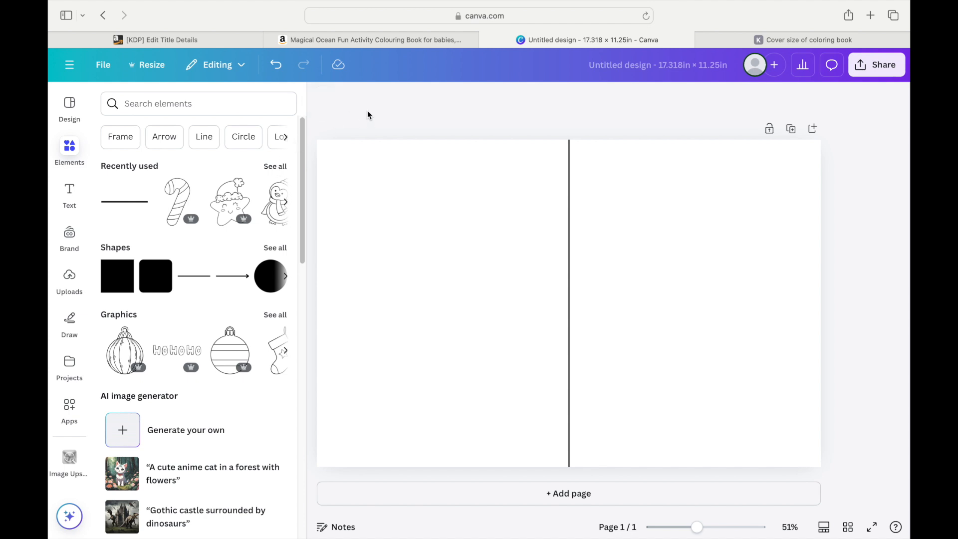
{"action": "left_click", "coordinate": [379, 293]}
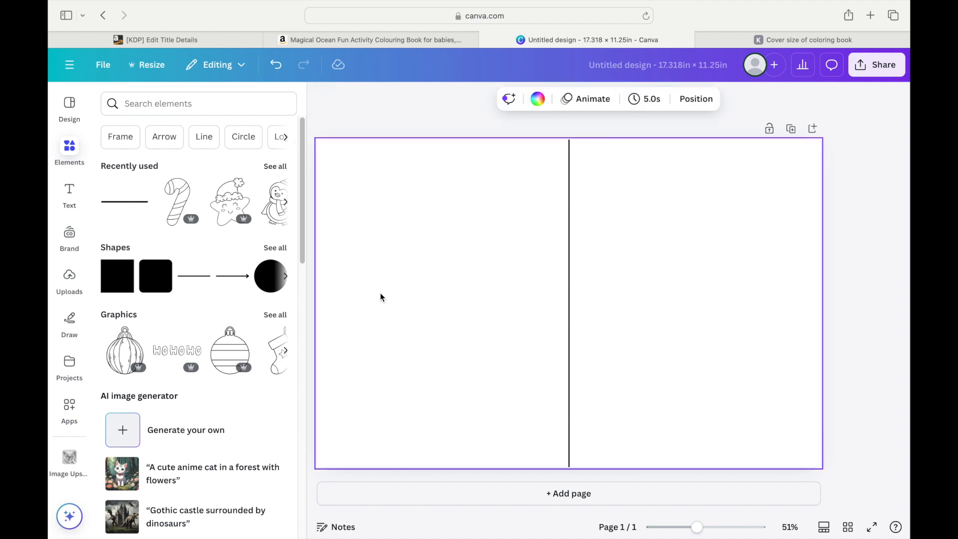
{"action": "left_click", "coordinate": [537, 98]}
{"action": "left_click", "coordinate": [114, 370]}
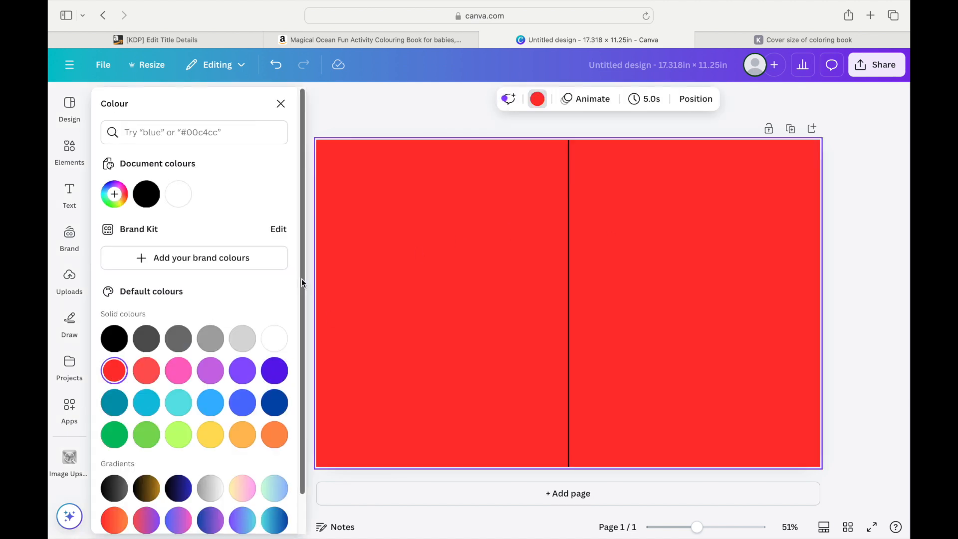
{"action": "scroll", "coordinate": [301, 324], "scroll_direction": "down", "scroll_amount": 2}
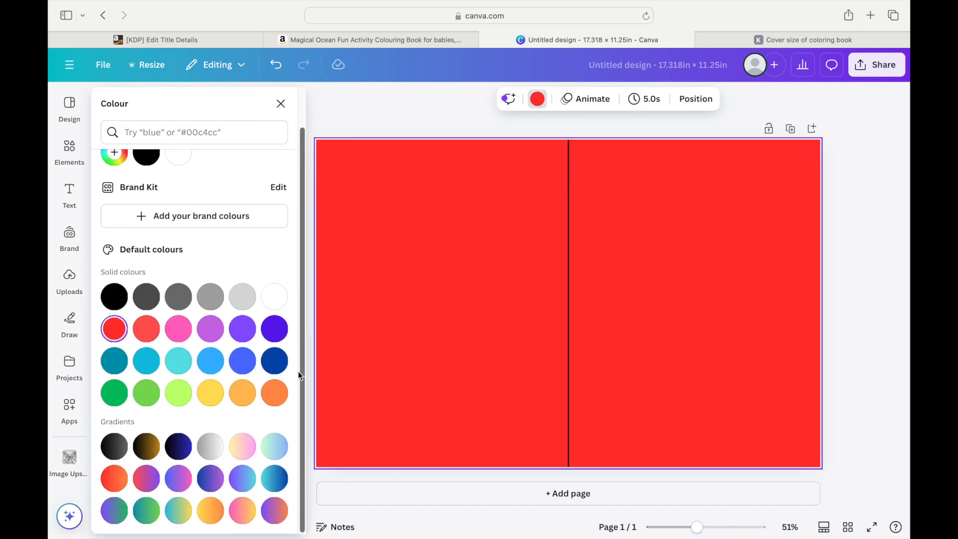
{"action": "left_click", "coordinate": [114, 479]}
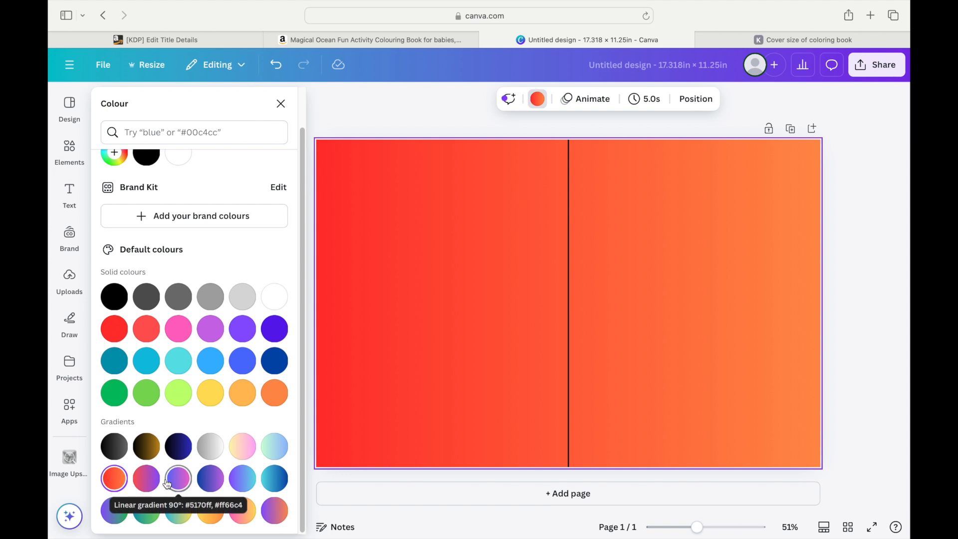
{"action": "left_click", "coordinate": [114, 333]}
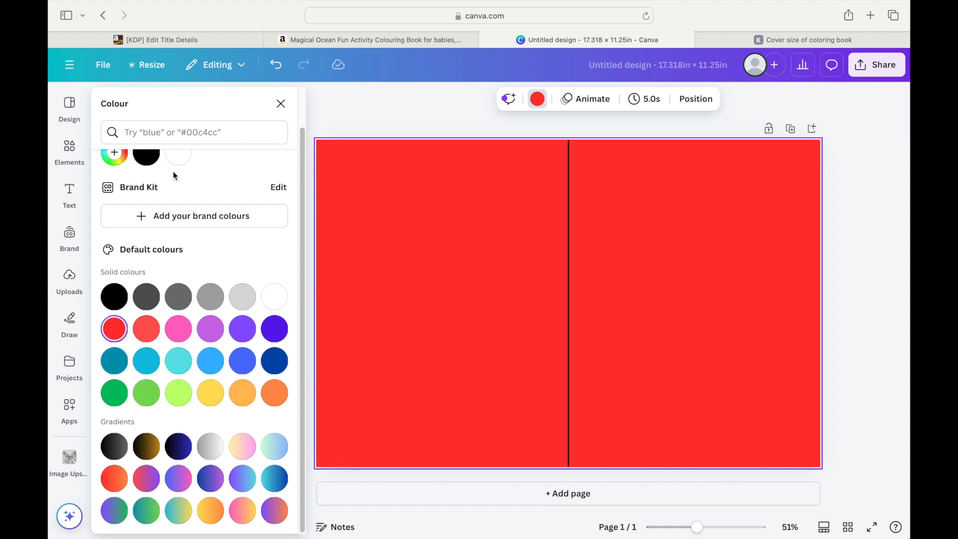
- Search elements for "christmas background", undo the red page background and show all matching graphics
{"action": "left_click", "coordinate": [69, 150]}
{"action": "left_click", "coordinate": [158, 105]}
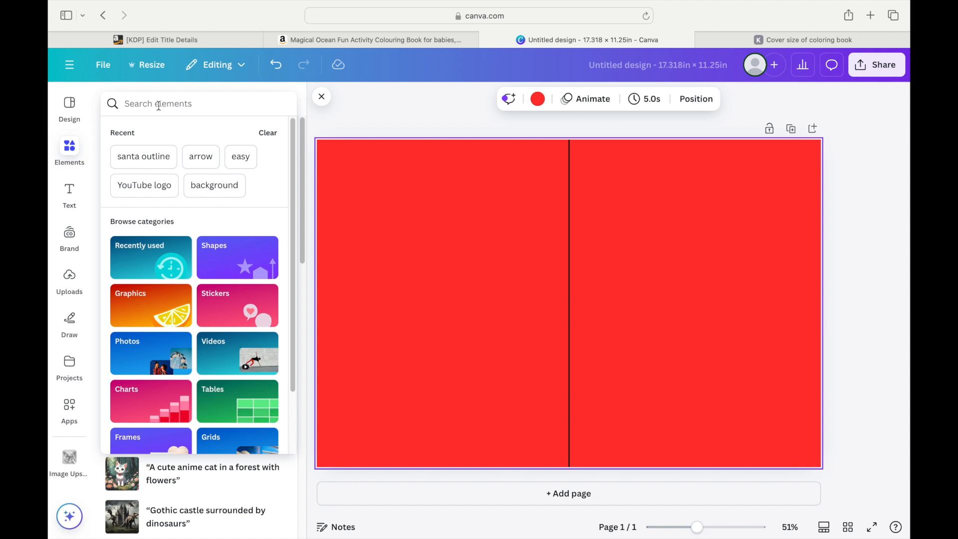
{"action": "type", "text": "christmas"}
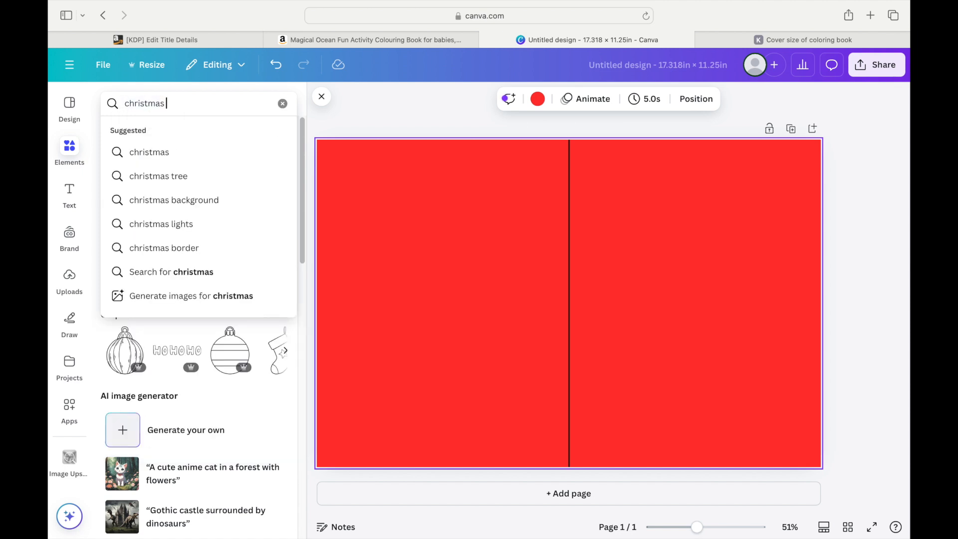
{"action": "type", "text": " back"}
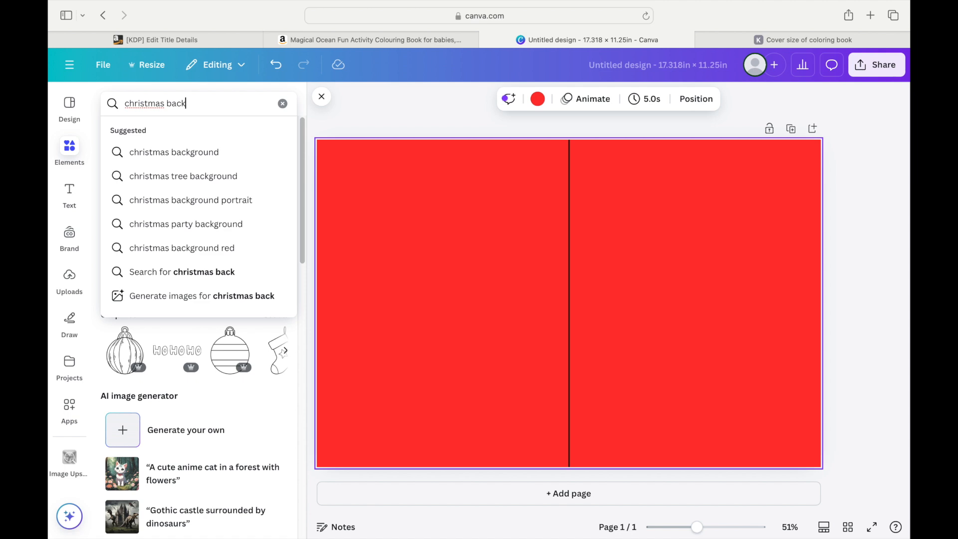
{"action": "type", "text": "ground"}
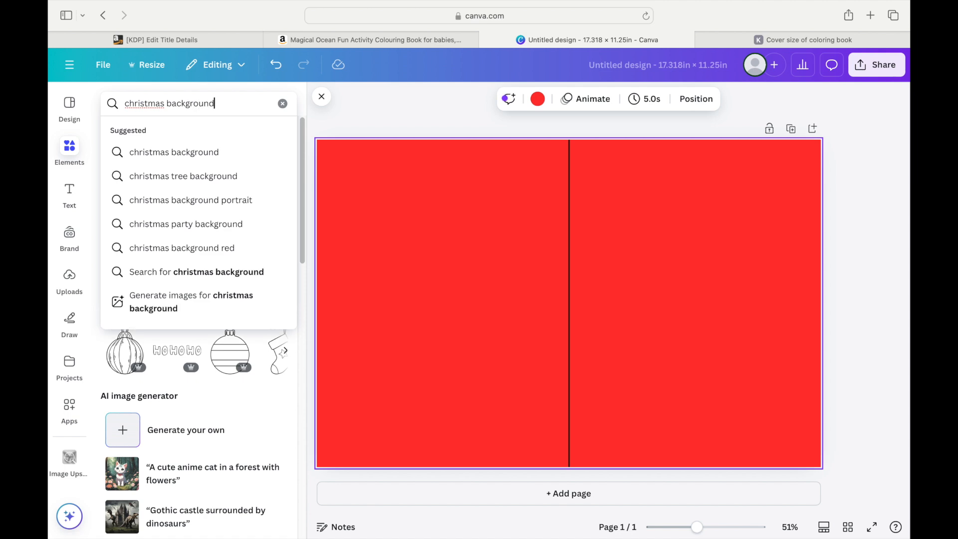
{"action": "key", "text": "Return"}
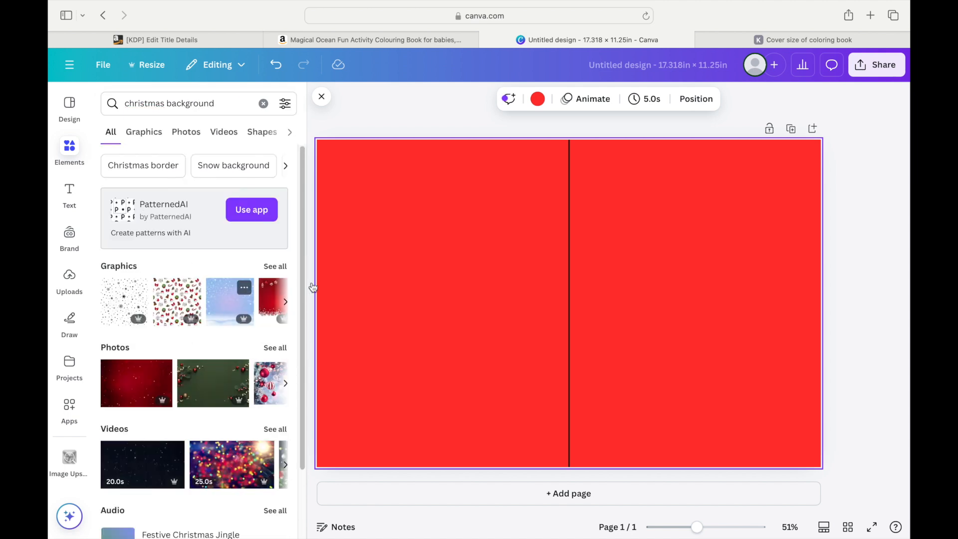
{"action": "key", "text": "super+z"}
{"action": "left_click", "coordinate": [275, 266]}
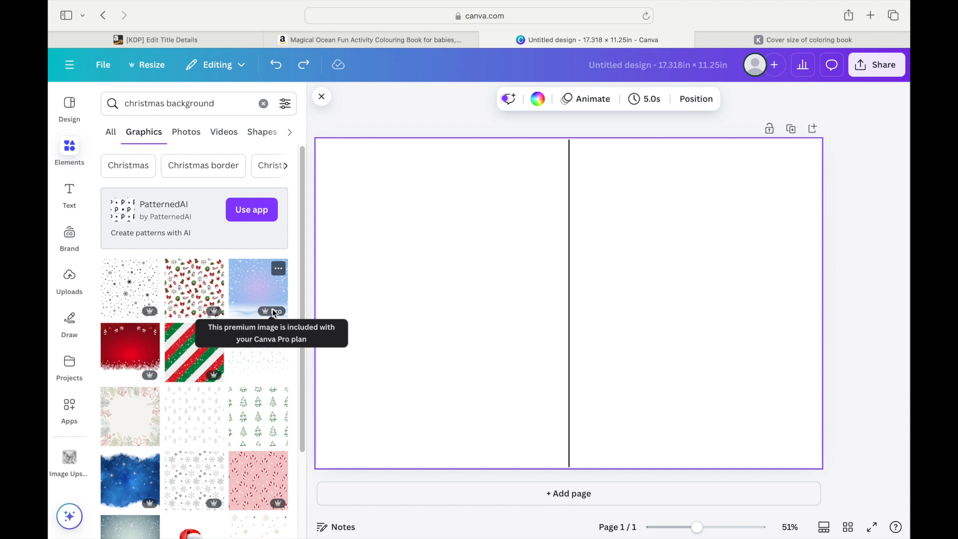
- Try the colourful Christmas icon pattern, the snowy blue scene and the dark blue gift-framed background on the cover, deleting each
{"action": "left_click", "coordinate": [187, 292]}
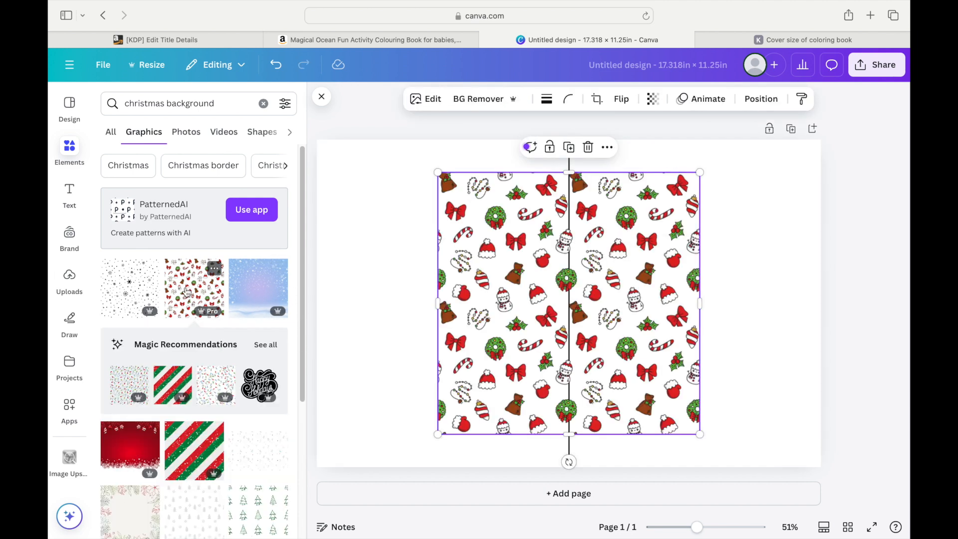
{"action": "left_click", "coordinate": [588, 148]}
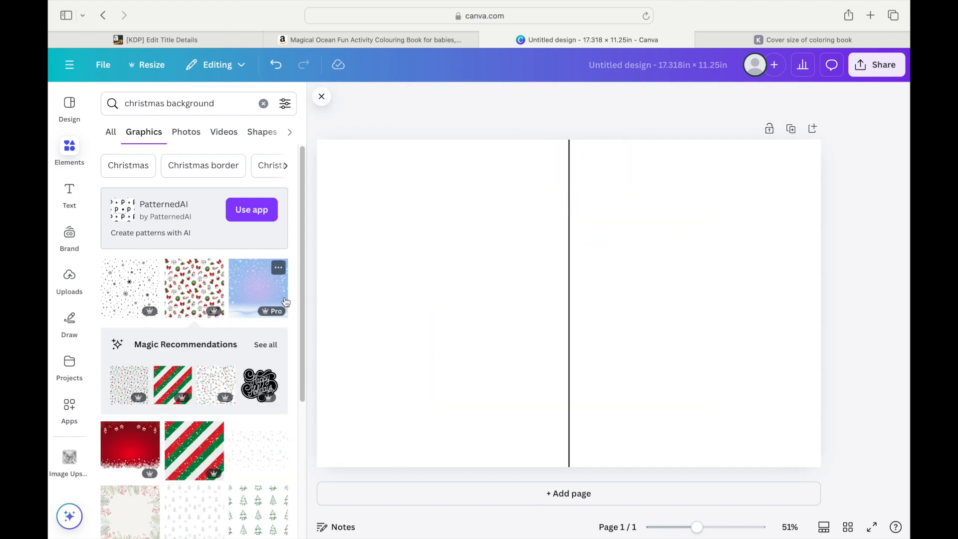
{"action": "left_click", "coordinate": [257, 292]}
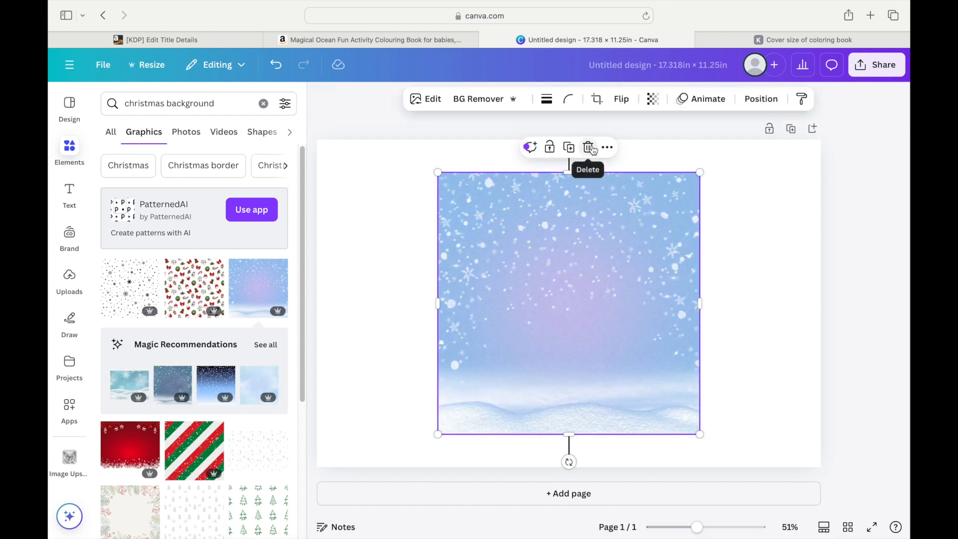
{"action": "left_click", "coordinate": [588, 147]}
{"action": "scroll", "coordinate": [300, 289], "scroll_direction": "down", "scroll_amount": 5}
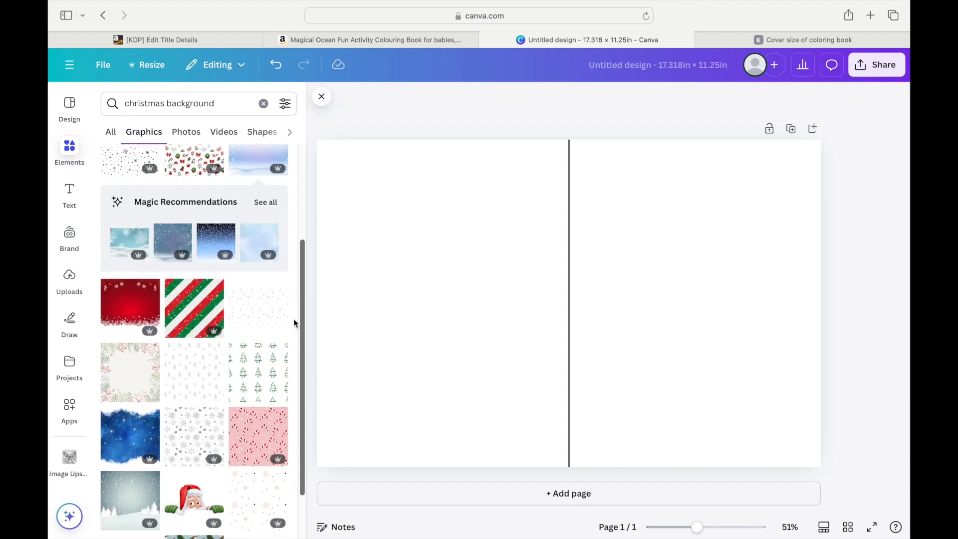
{"action": "scroll", "coordinate": [294, 323], "scroll_direction": "down", "scroll_amount": 4}
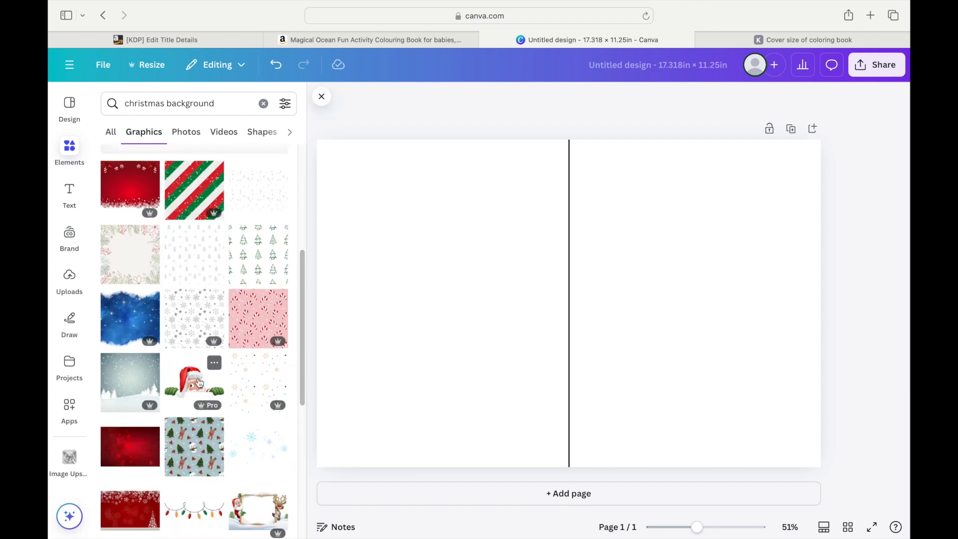
{"action": "left_click", "coordinate": [199, 382]}
{"action": "scroll", "coordinate": [199, 382], "scroll_direction": "down", "scroll_amount": 5}
{"action": "key", "text": "BackSpace"}
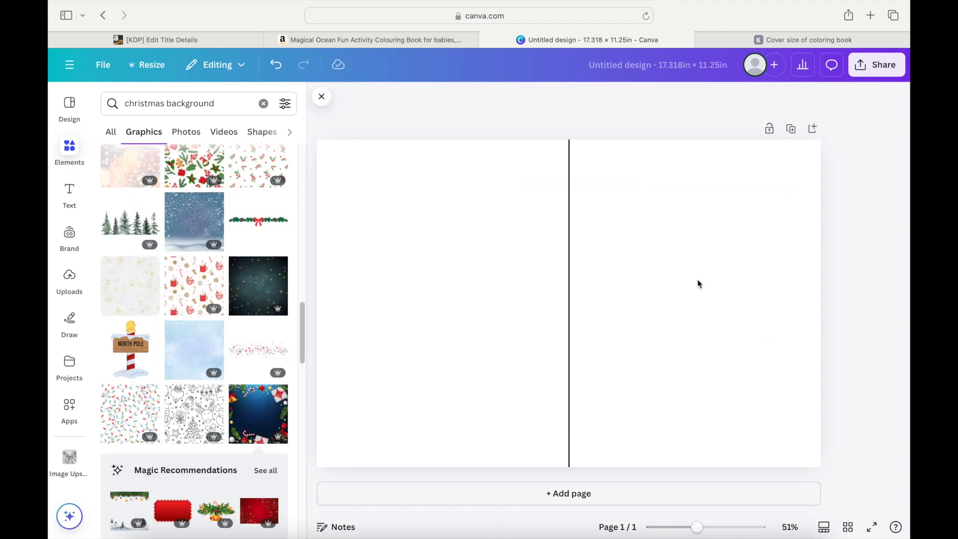
- Insert the black-and-white Christmas outline pattern with reindeer and tree, and place it on the back-cover half
{"action": "left_click", "coordinate": [186, 435]}
{"action": "mouse_move", "coordinate": [610, 311]}
{"action": "left_mouse_down"}
{"action": "mouse_move", "coordinate": [759, 299]}
{"action": "mouse_move", "coordinate": [742, 301]}
{"action": "left_mouse_up"}
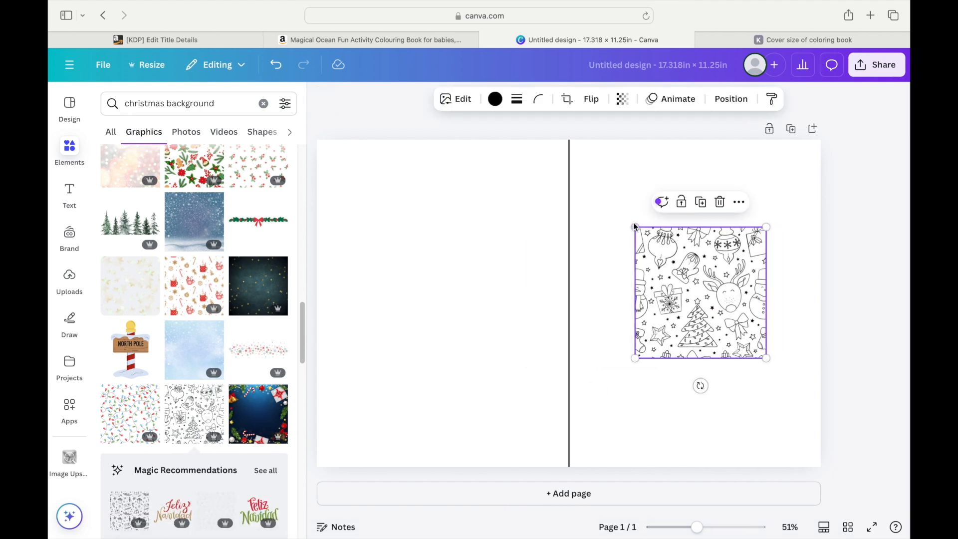
{"action": "mouse_move", "coordinate": [682, 275]}
{"action": "left_mouse_down"}
{"action": "mouse_move", "coordinate": [380, 274]}
{"action": "mouse_move", "coordinate": [418, 269]}
{"action": "left_mouse_up"}
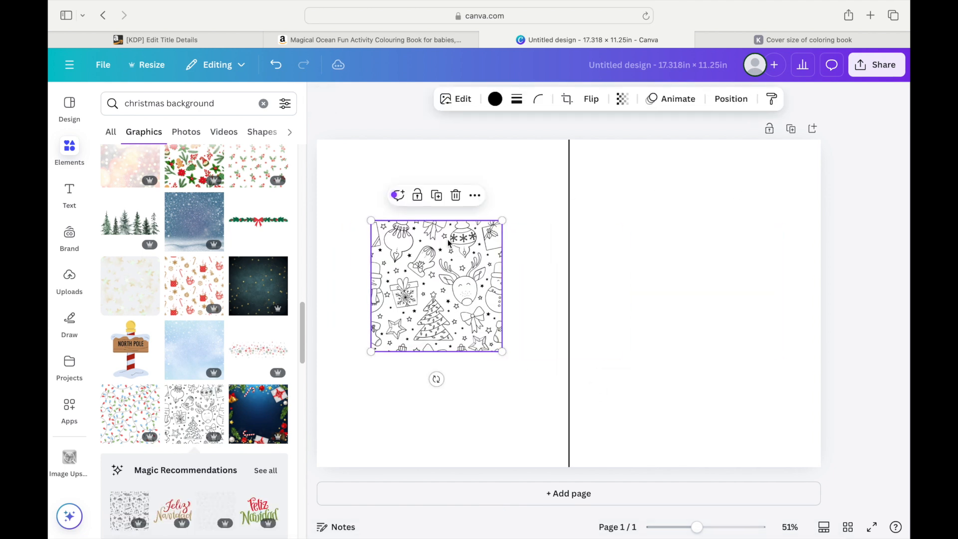
- Enlarge and reposition the outline pattern until it spans the full page height and covers the whole back-cover half
{"action": "left_click_drag", "start_coordinate": [504, 219], "coordinate": [569, 153]}
{"action": "left_click_drag", "start_coordinate": [370, 154], "coordinate": [336, 120]}
{"action": "left_click_drag", "start_coordinate": [399, 233], "coordinate": [389, 261]}
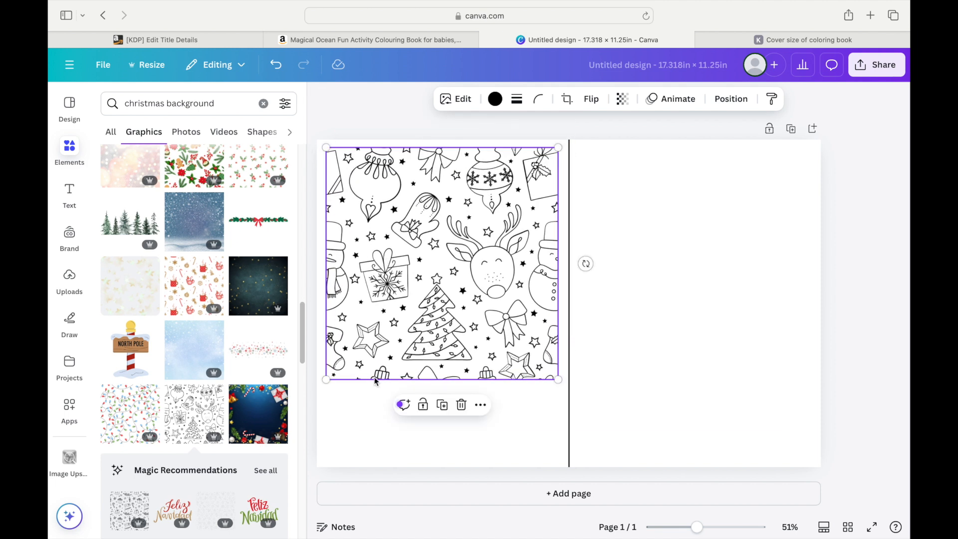
{"action": "left_click_drag", "start_coordinate": [327, 386], "coordinate": [272, 434]}
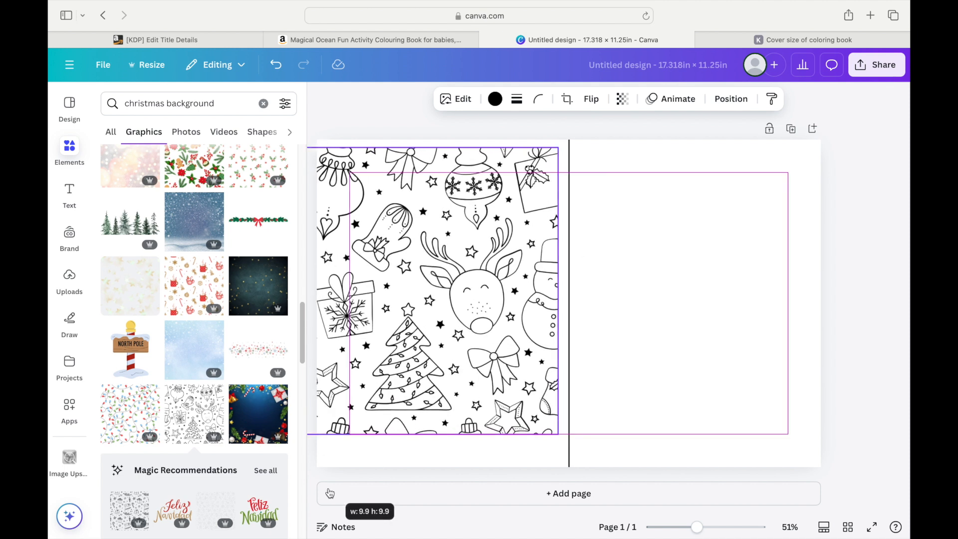
{"action": "left_click_drag", "start_coordinate": [455, 367], "coordinate": [470, 400]}
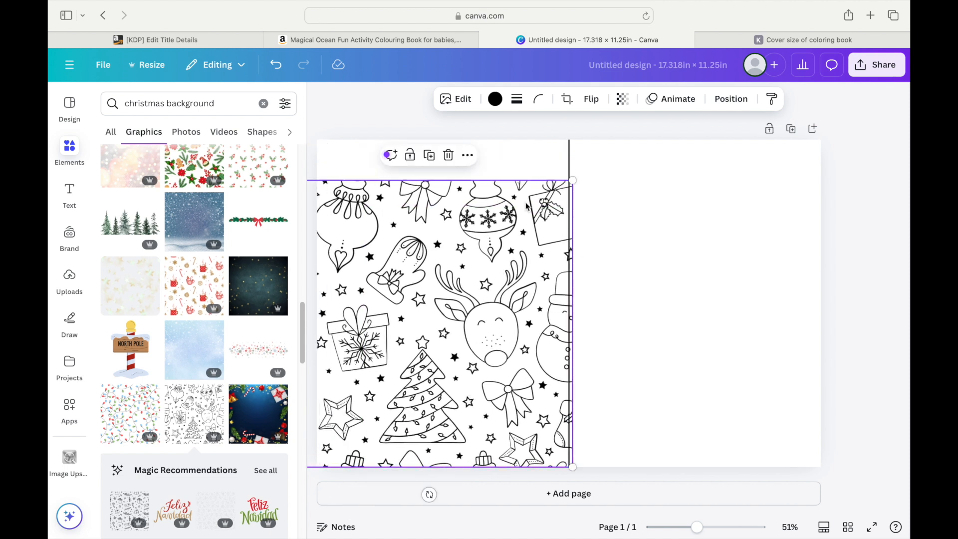
{"action": "mouse_move", "coordinate": [573, 179]}
{"action": "left_mouse_down"}
{"action": "mouse_move", "coordinate": [602, 119]}
{"action": "mouse_move", "coordinate": [594, 114]}
{"action": "left_mouse_up"}
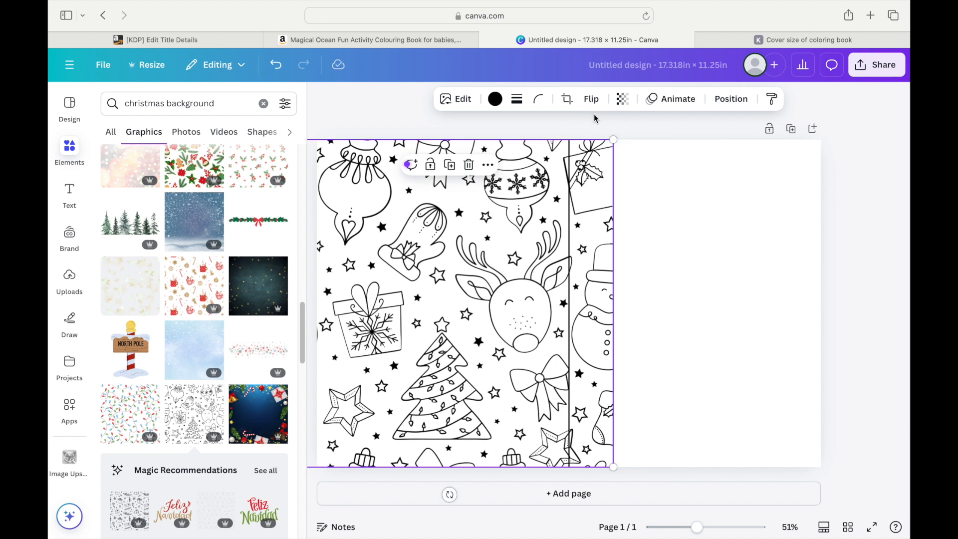
- Shift the outline pattern sideways so its edge lines up with the centre line between back and front cover
{"action": "left_click_drag", "start_coordinate": [570, 225], "coordinate": [507, 236]}
{"action": "mouse_move", "coordinate": [590, 143]}
{"action": "left_mouse_down"}
{"action": "mouse_move", "coordinate": [558, 160]}
{"action": "mouse_move", "coordinate": [590, 139]}
{"action": "left_mouse_up"}
{"action": "left_click_drag", "start_coordinate": [508, 217], "coordinate": [487, 218]}
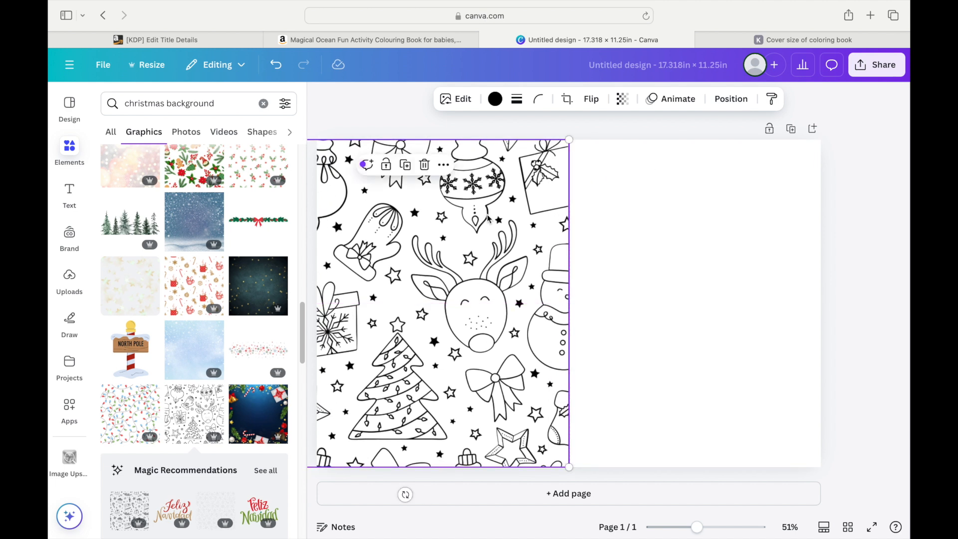
{"action": "left_click", "coordinate": [847, 186]}
{"action": "left_click", "coordinate": [508, 410]}
- Search elements for "santa", try the peeking Santa graphic on the cover and delete it
{"action": "left_click", "coordinate": [190, 103]}
{"action": "type", "text": "ssn"}
{"action": "key", "text": "BackSpace"}
{"action": "key", "text": "BackSpace"}
{"action": "type", "text": "anta"}
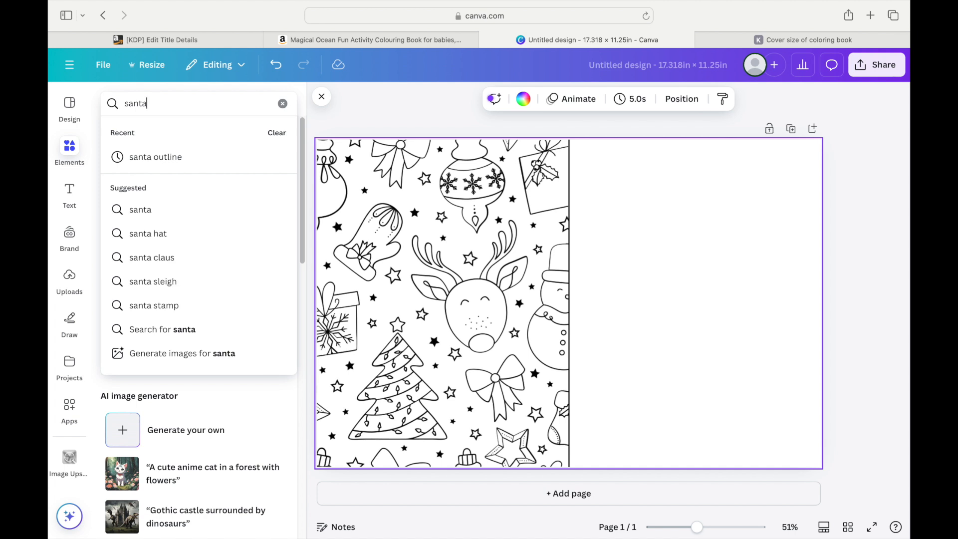
{"action": "key", "text": "Return"}
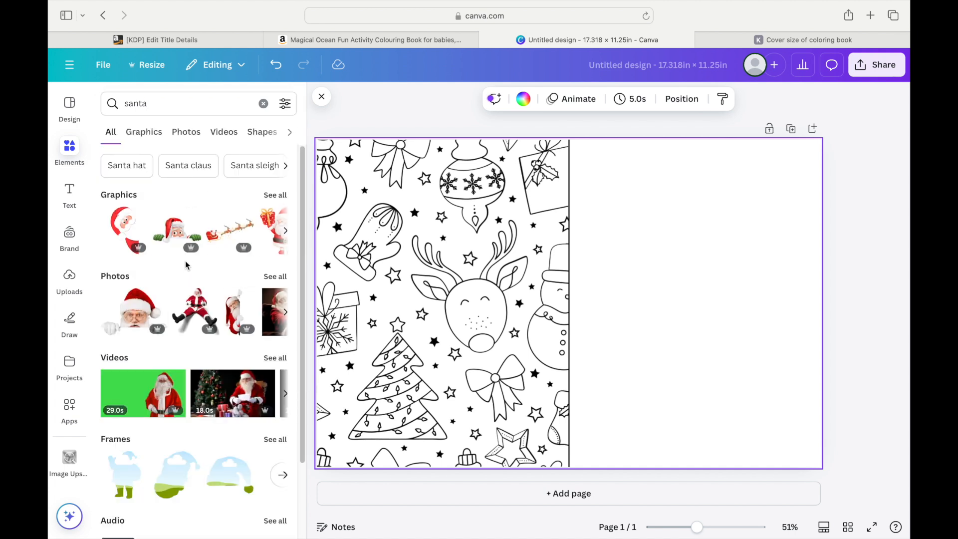
{"action": "left_click", "coordinate": [129, 236]}
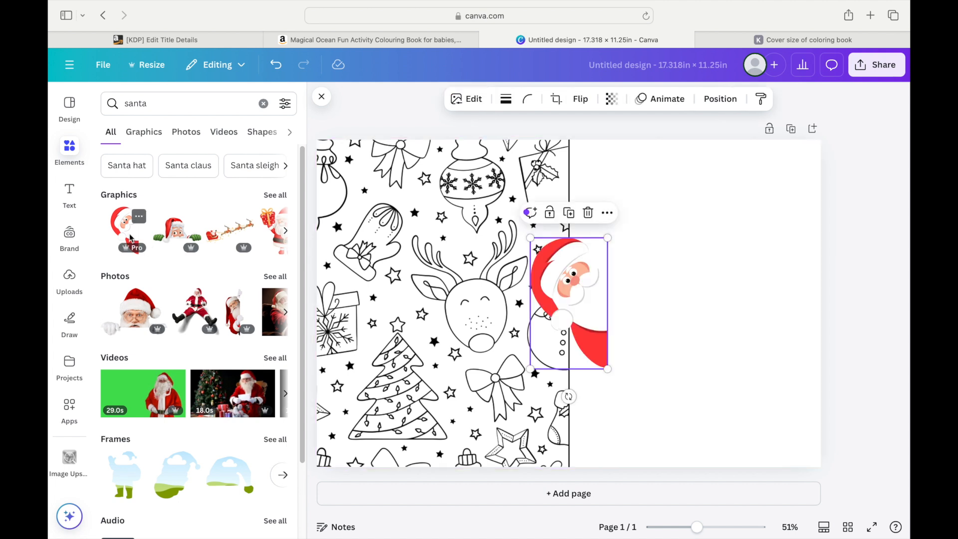
{"action": "left_click", "coordinate": [588, 213]}
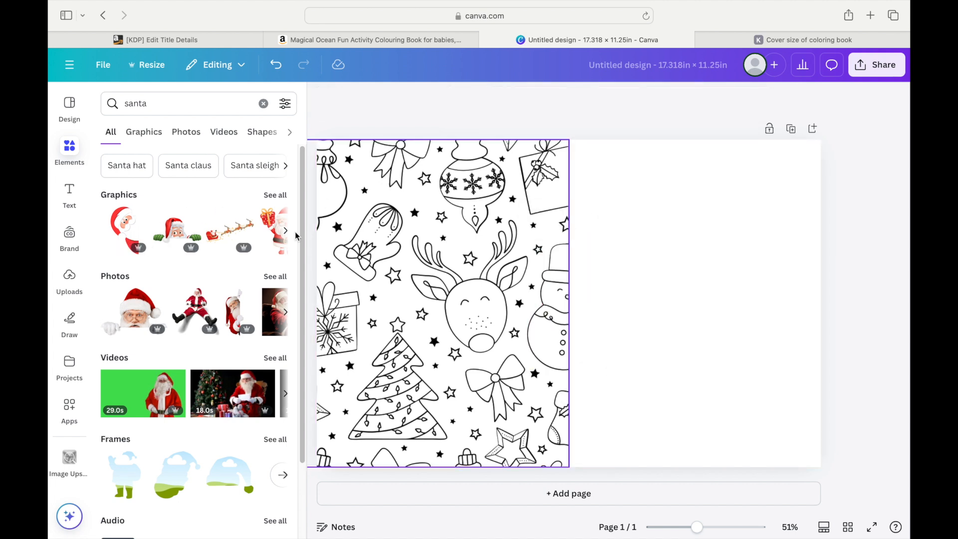
- Show all Santa graphics, insert the Santa holding up a red gift and place it on the lower front cover
{"action": "left_click", "coordinate": [286, 230]}
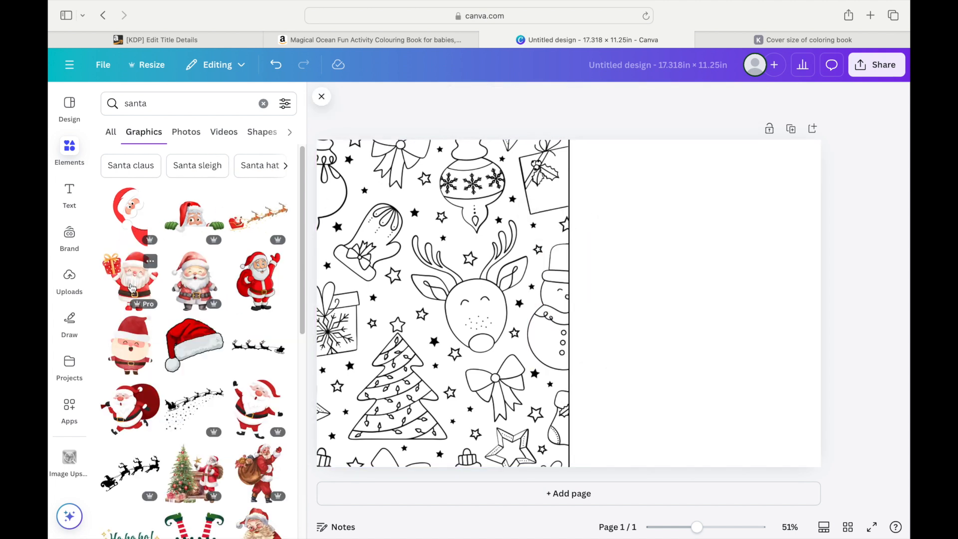
{"action": "left_click", "coordinate": [133, 288]}
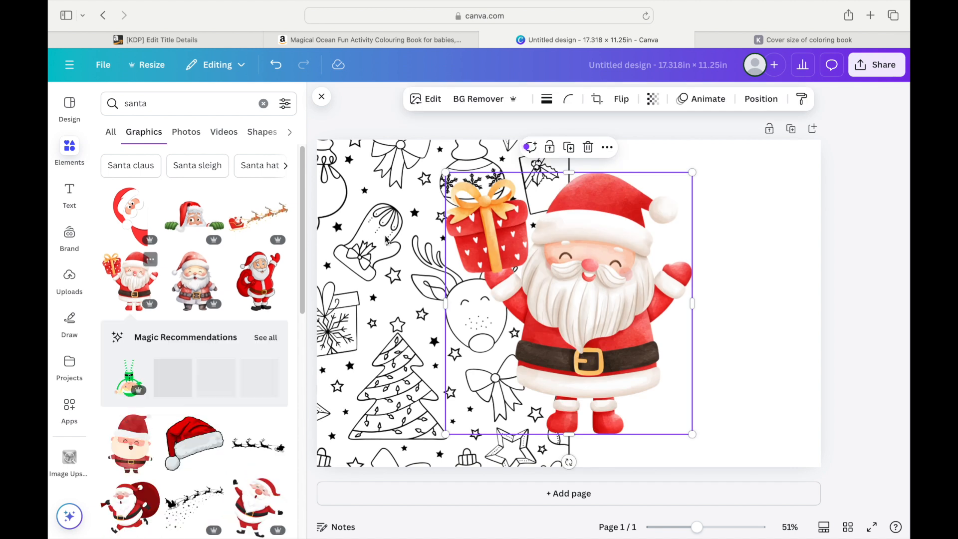
{"action": "left_click_drag", "start_coordinate": [530, 243], "coordinate": [654, 277]}
{"action": "left_click", "coordinate": [852, 209]}
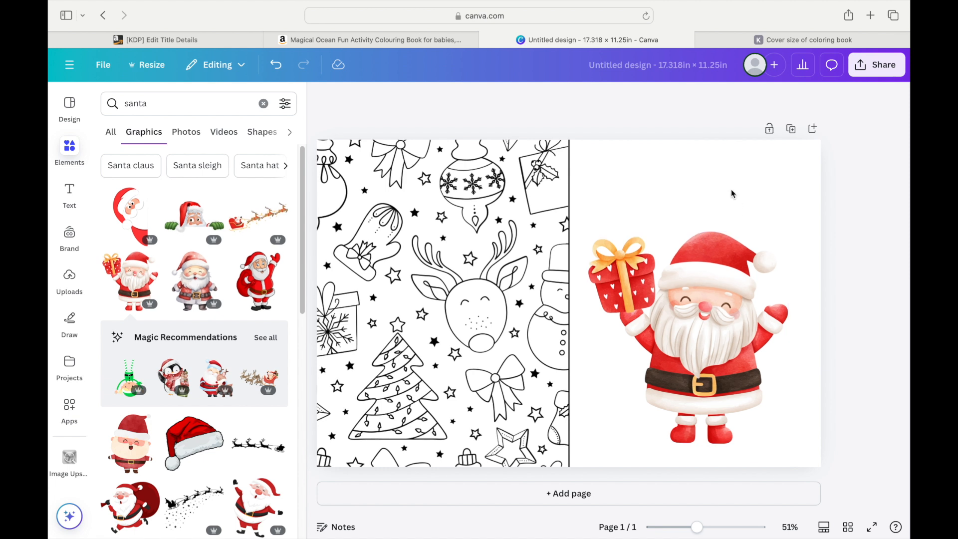
- Add a heading reading "Christmas Coloring" to the cover
{"action": "left_click", "coordinate": [652, 162]}
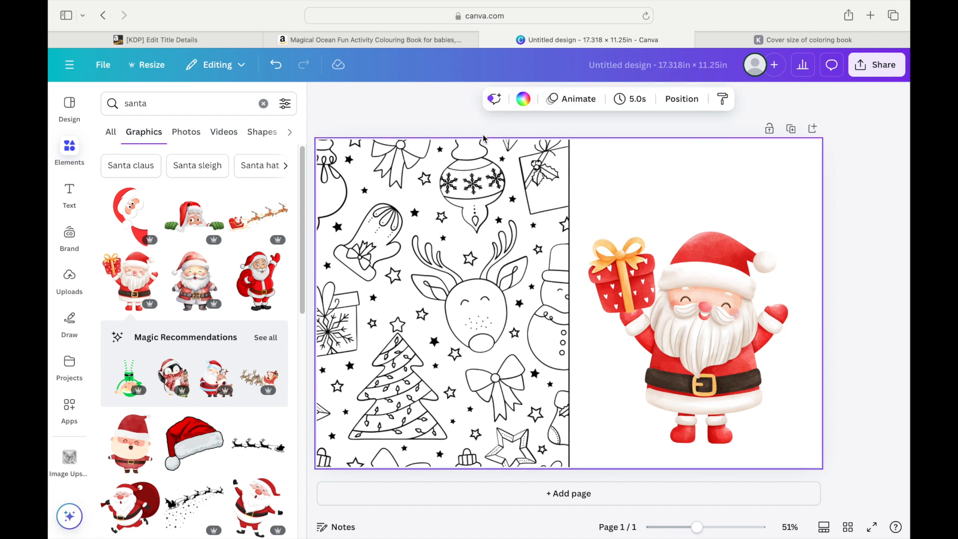
{"action": "left_click", "coordinate": [415, 102]}
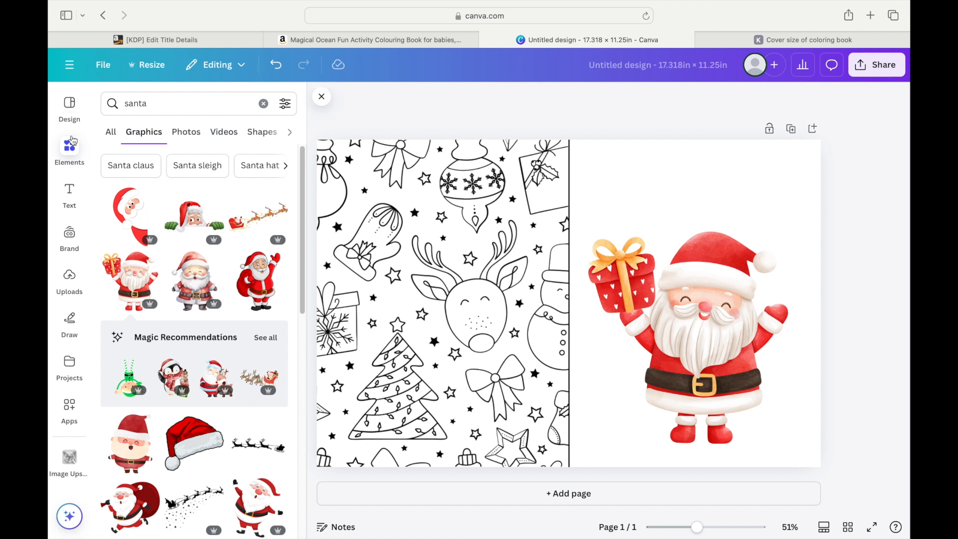
{"action": "left_click", "coordinate": [69, 189]}
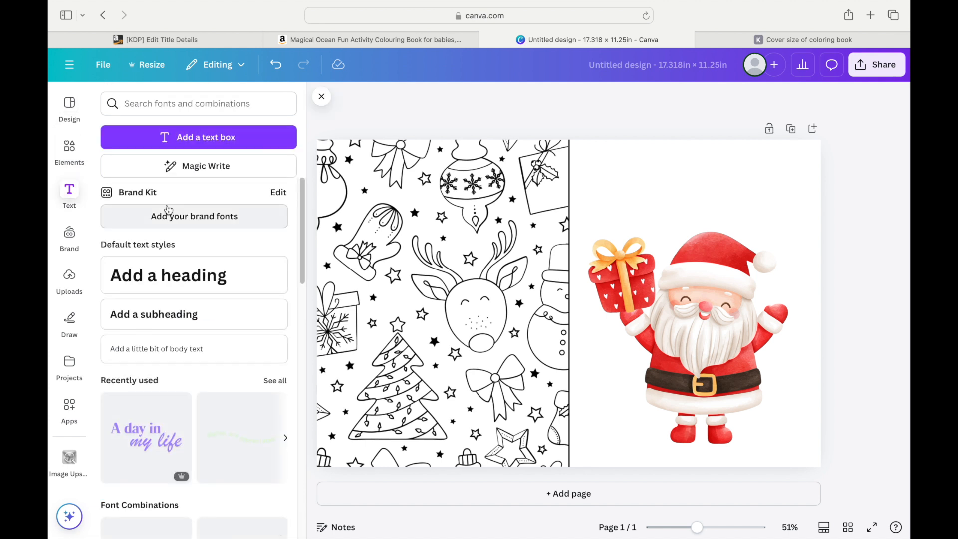
{"action": "left_click", "coordinate": [167, 275]}
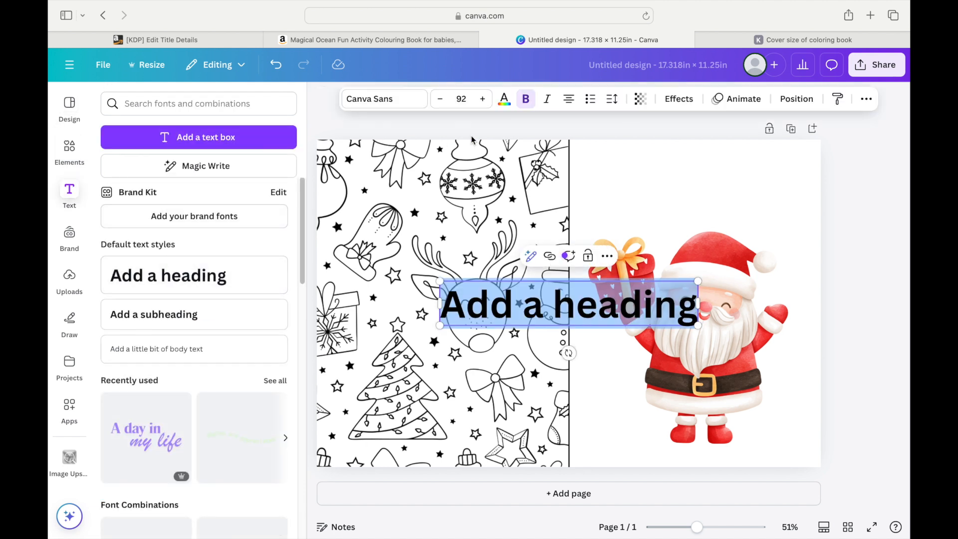
{"action": "key", "text": "BackSpace"}
{"action": "type", "text": "Christmas"}
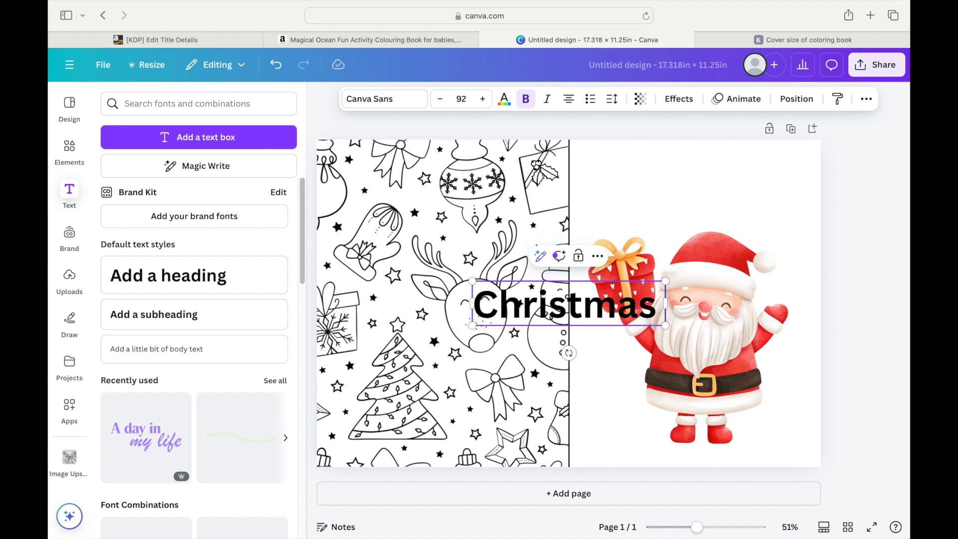
{"action": "type", "text": " Coloring f"}
{"action": "key", "text": "BackSpace"}
{"action": "key", "text": "BackSpace"}
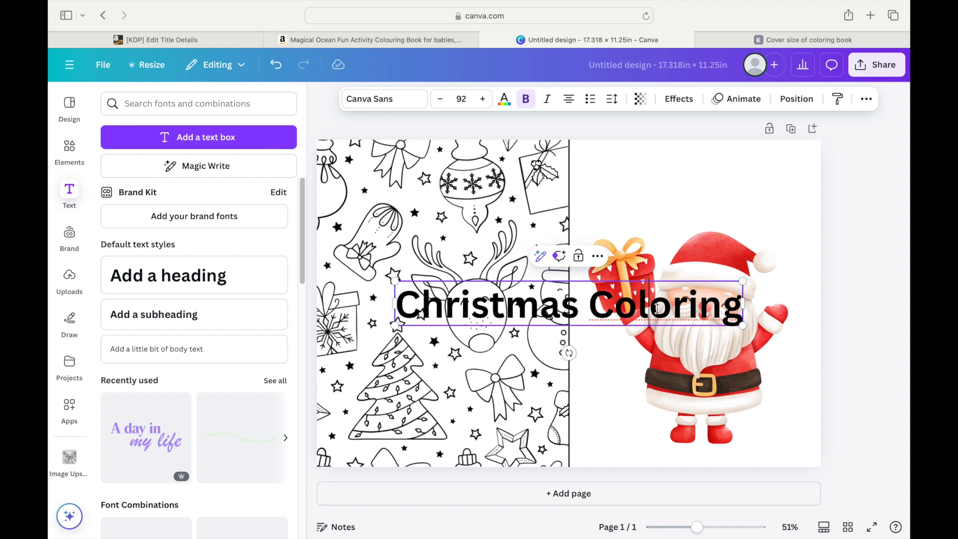
{"action": "double_click", "coordinate": [657, 309]}
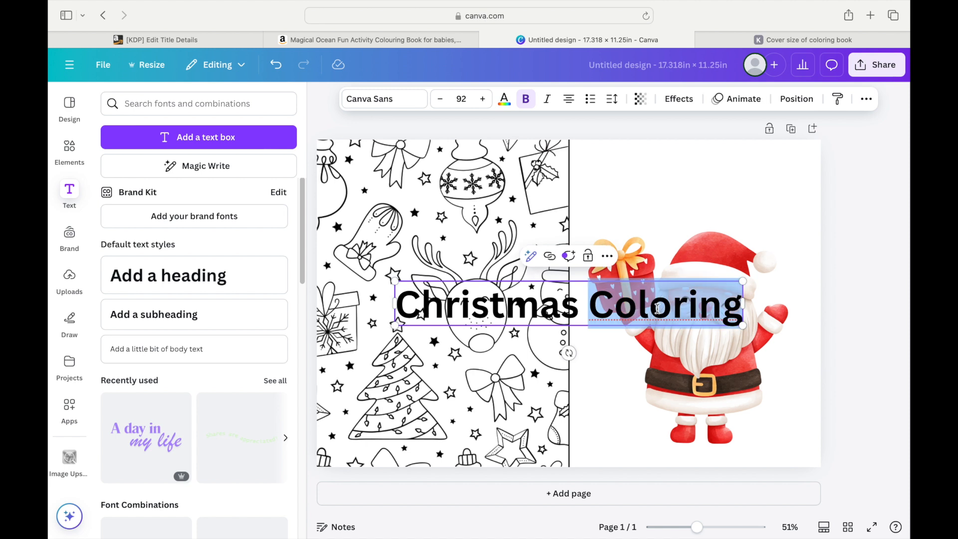
{"action": "left_click", "coordinate": [647, 255]}
{"action": "left_click", "coordinate": [652, 189]}
- Reduce the "Christmas Coloring" heading to size 55 and place it above Santa near the top of the front cover
{"action": "left_click_drag", "start_coordinate": [578, 300], "coordinate": [683, 178]}
{"action": "left_click", "coordinate": [441, 99]}
{"action": "left_click", "coordinate": [441, 100]}
{"action": "left_click", "coordinate": [440, 99]}
{"action": "left_click", "coordinate": [441, 100]}
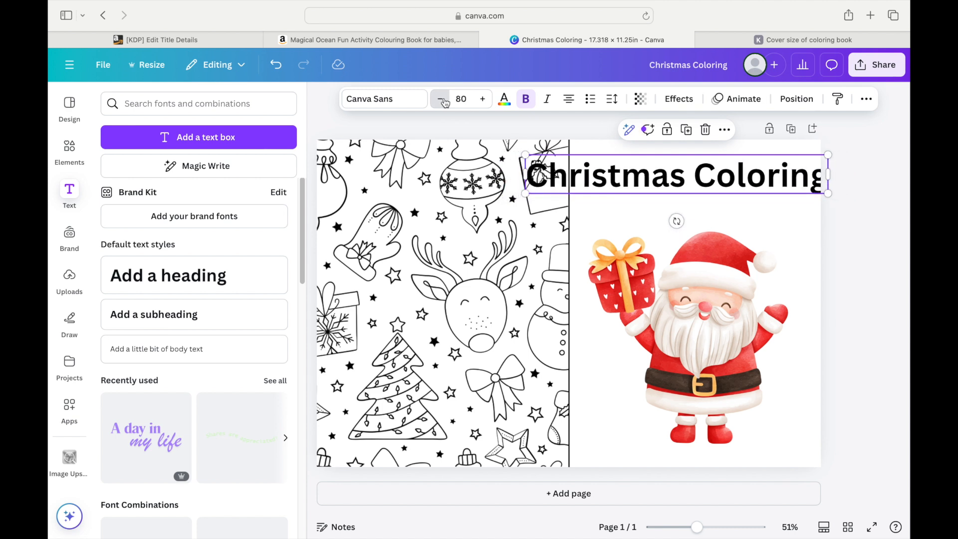
{"action": "left_click", "coordinate": [445, 102]}
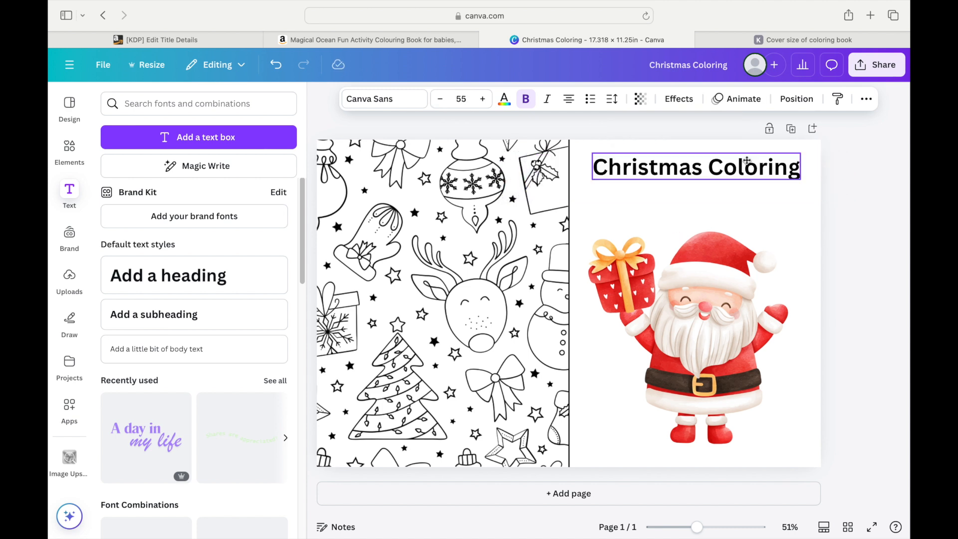
{"action": "left_click_drag", "start_coordinate": [749, 163], "coordinate": [746, 162]}
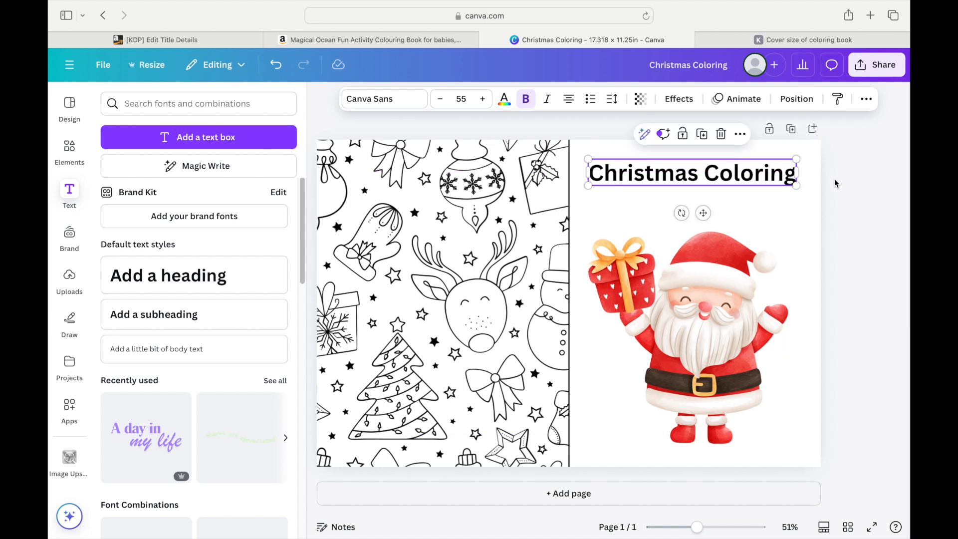
{"action": "left_click", "coordinate": [843, 181]}
- Set the "Christmas Coloring" heading's font to Lilita One and widen its letter spacing
{"action": "left_click", "coordinate": [773, 175]}
{"action": "left_click", "coordinate": [419, 102]}
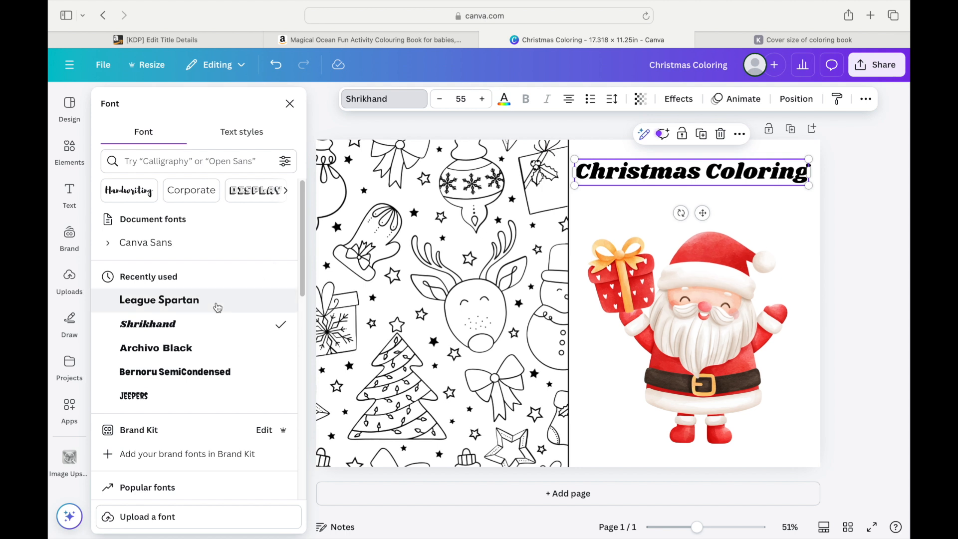
{"action": "scroll", "coordinate": [220, 350], "scroll_direction": "down", "scroll_amount": 10}
{"action": "left_click", "coordinate": [232, 412]}
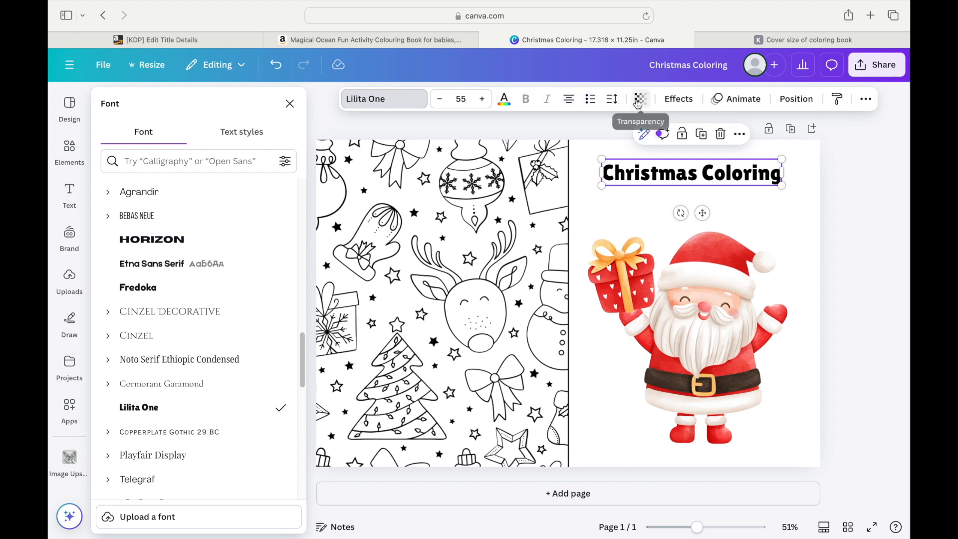
{"action": "left_click", "coordinate": [613, 100]}
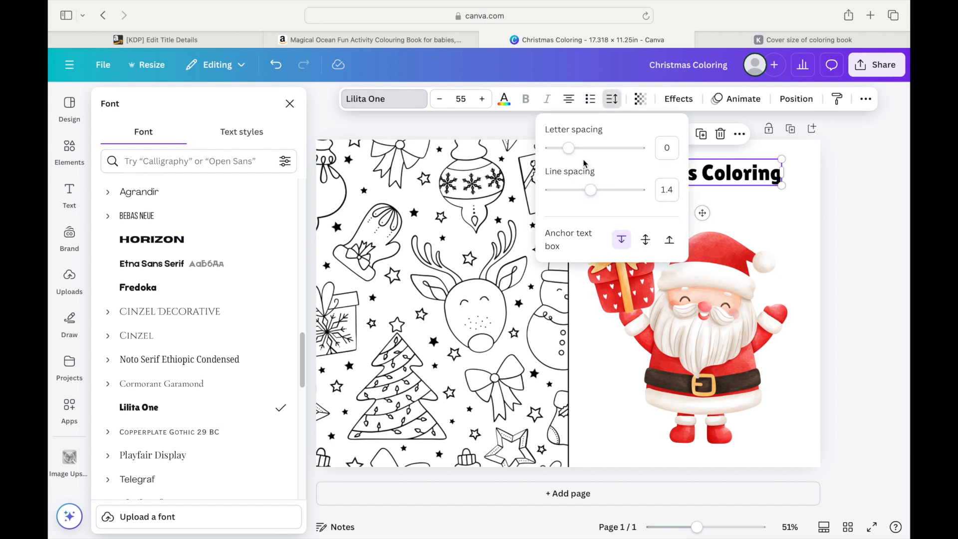
{"action": "left_click_drag", "start_coordinate": [576, 148], "coordinate": [579, 148]}
{"action": "left_click", "coordinate": [843, 239]}
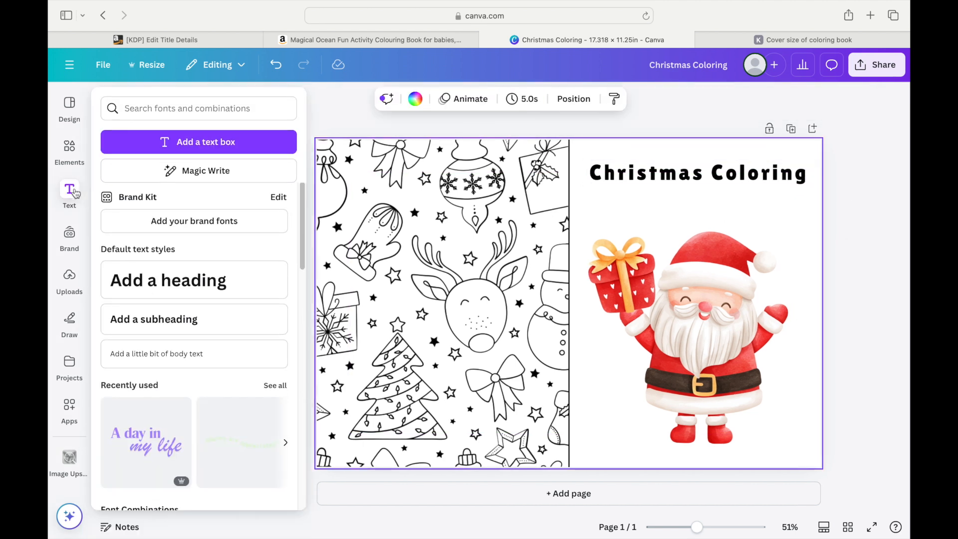
- Add a heading reading "Fun!" and place it, slightly tilted, between the title and Santa
{"action": "left_click", "coordinate": [168, 276]}
{"action": "type", "text": "Fun!"}
{"action": "left_click_drag", "start_coordinate": [500, 353], "coordinate": [637, 248]}
{"action": "left_click", "coordinate": [702, 208]}
- Slightly increase the font size of the "Christmas Coloring" heading
{"action": "left_click", "coordinate": [695, 173]}
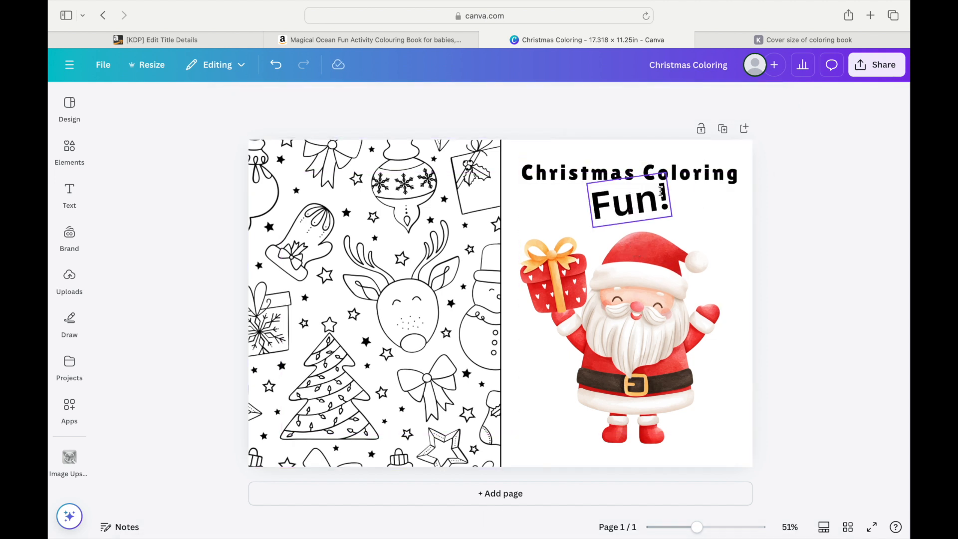
{"action": "left_click", "coordinate": [356, 99]}
{"action": "left_click", "coordinate": [355, 99]}
- Apply the Lift effect to both the "Fun!" and the "Christmas Coloring" headings
{"action": "left_click", "coordinate": [630, 204]}
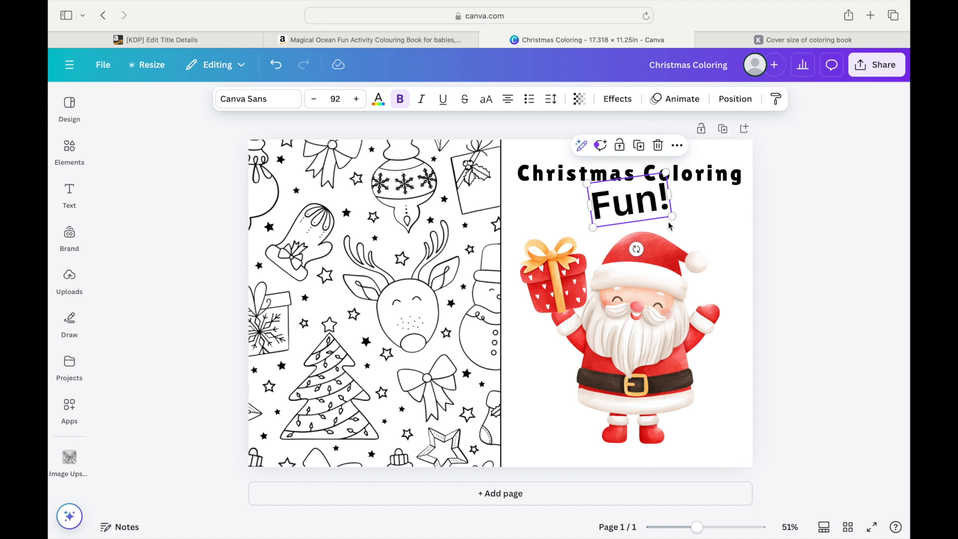
{"action": "left_click", "coordinate": [619, 99]}
{"action": "left_click", "coordinate": [251, 266]}
{"action": "left_click", "coordinate": [140, 248]}
{"action": "left_click", "coordinate": [197, 250]}
{"action": "left_click", "coordinate": [189, 180]}
{"action": "left_click", "coordinate": [277, 173]}
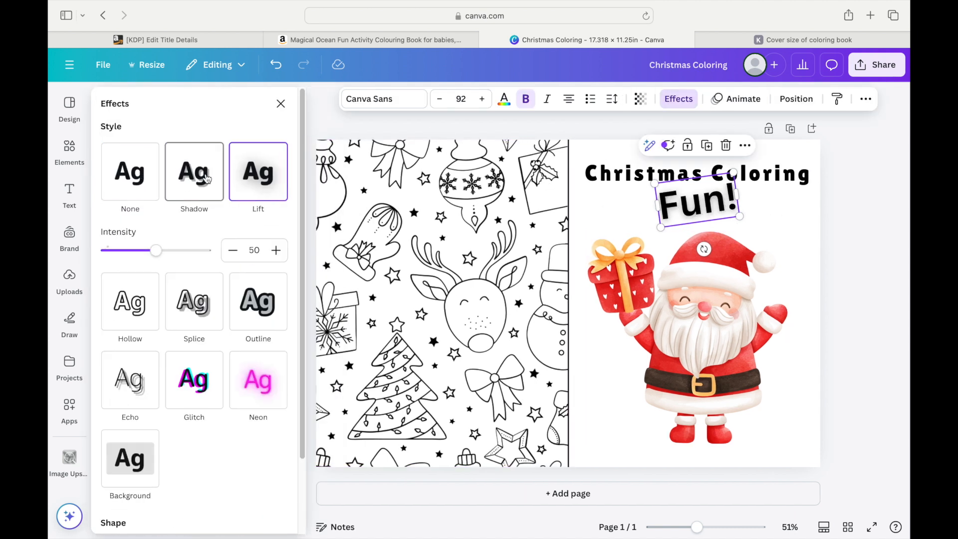
{"action": "left_click", "coordinate": [644, 173]}
{"action": "left_click", "coordinate": [259, 171]}
{"action": "left_click", "coordinate": [854, 208]}
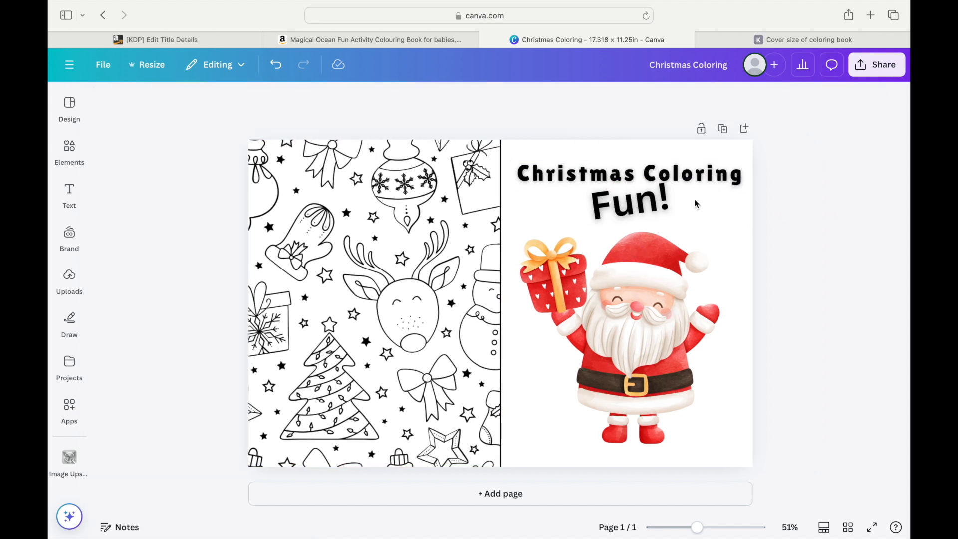
- Change the font of the "Fun!" heading to Fredoka
{"action": "left_click", "coordinate": [631, 205]}
{"action": "left_click", "coordinate": [260, 98]}
{"action": "left_click", "coordinate": [160, 312]}
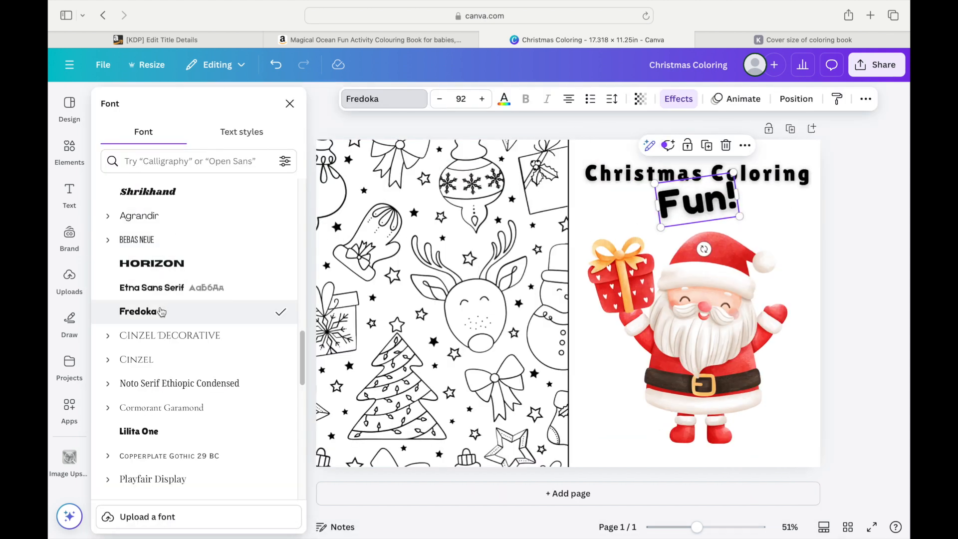
{"action": "left_click", "coordinate": [723, 262]}
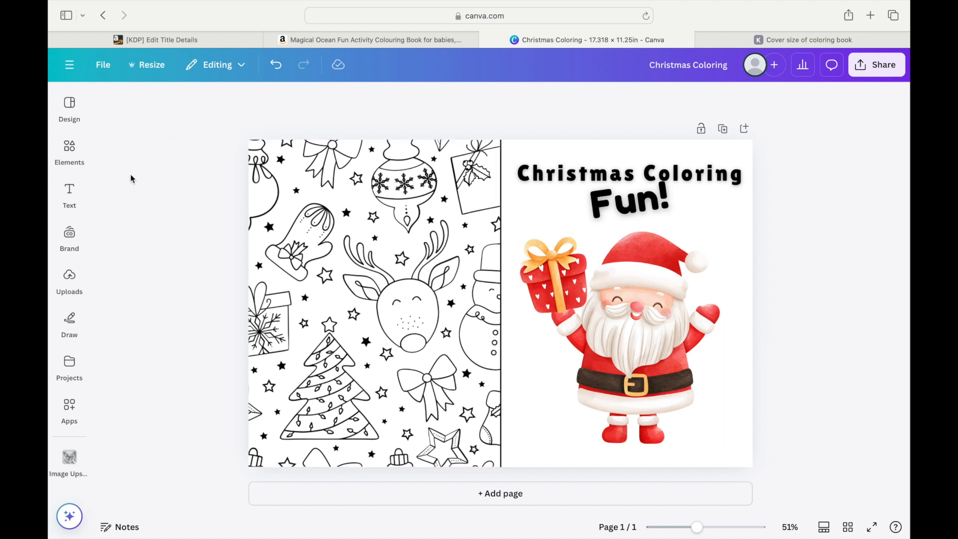
{"action": "left_click", "coordinate": [75, 125]}
{"action": "left_click", "coordinate": [160, 104]}
{"action": "type", "text": "shapes"}
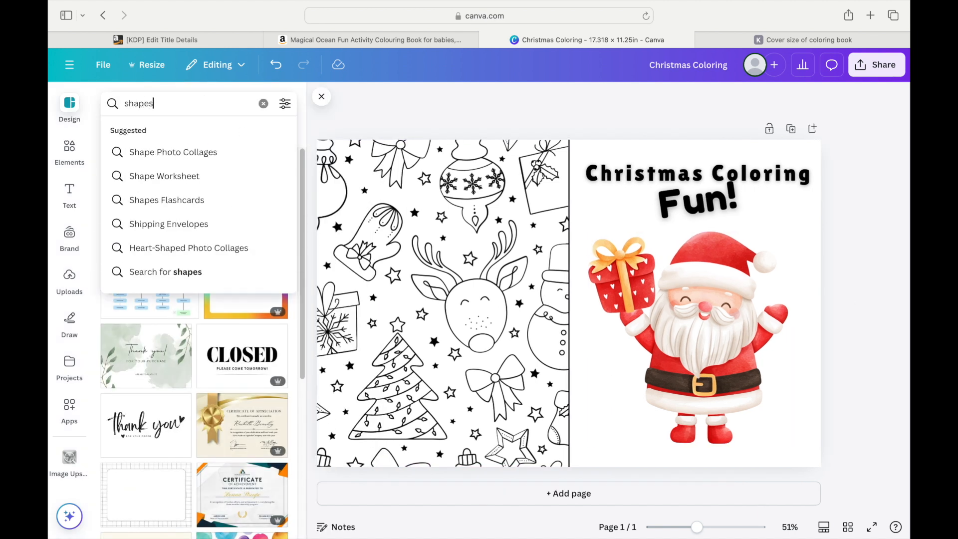
{"action": "key", "text": "Return"}
{"action": "left_click", "coordinate": [121, 168]}
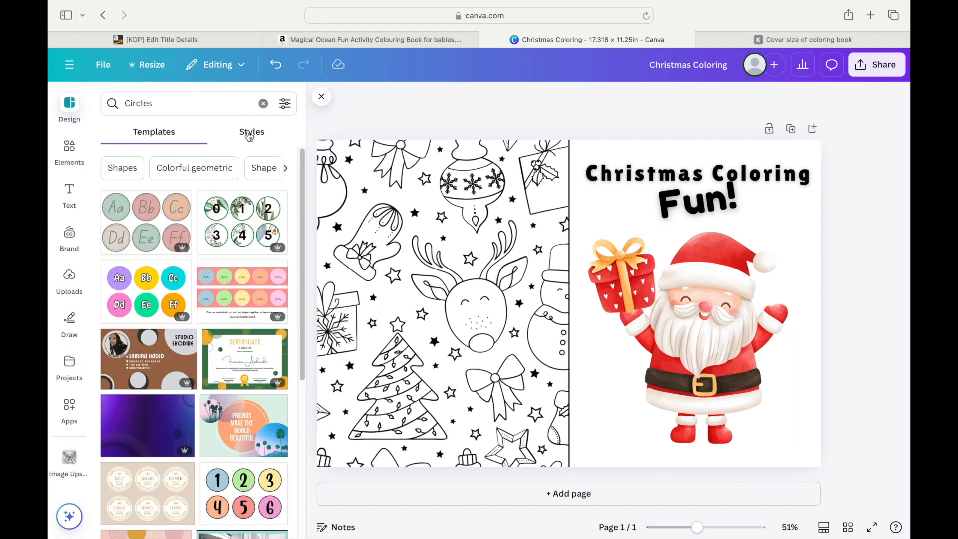
- Search elements for "star" and insert the glossy solid gold star photo on the cover
{"action": "left_click", "coordinate": [69, 149]}
{"action": "left_click", "coordinate": [199, 106]}
{"action": "type", "text": "star"}
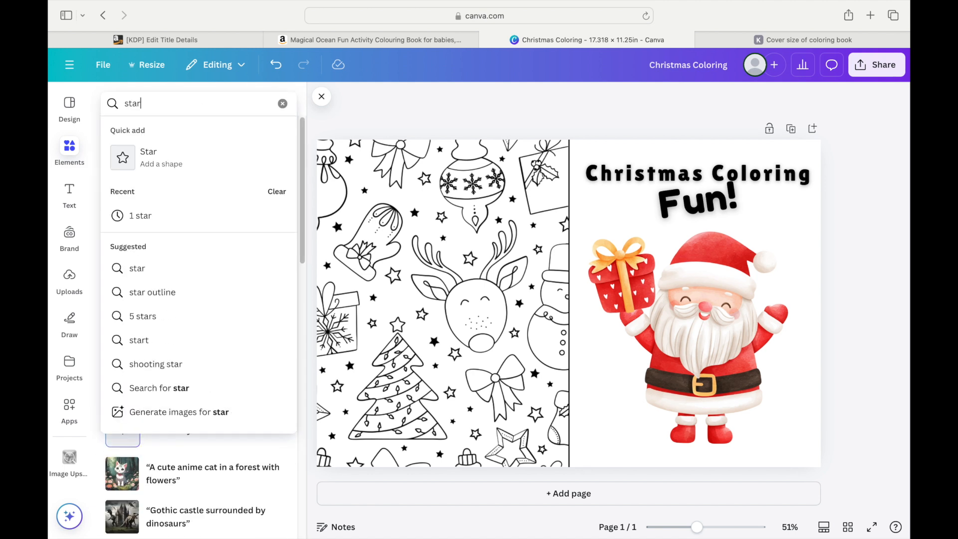
{"action": "key", "text": "Return"}
{"action": "left_click", "coordinate": [169, 381]}
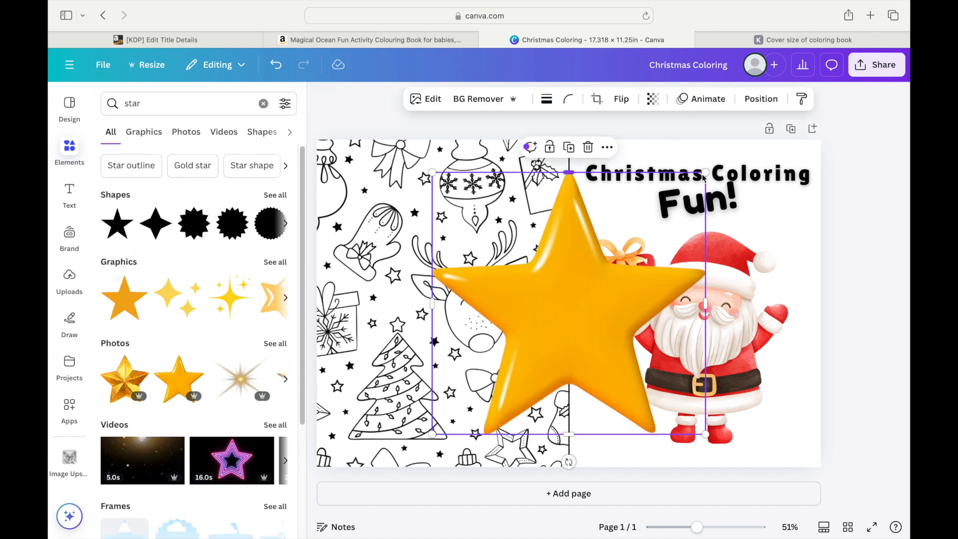
- Shrink and tilt the gold star, place it at the front cover's lower left, and slightly reduce and reposition Santa beside it
{"action": "left_click_drag", "start_coordinate": [567, 320], "coordinate": [618, 419]}
{"action": "left_click_drag", "start_coordinate": [607, 475], "coordinate": [649, 471]}
{"action": "left_click_drag", "start_coordinate": [654, 355], "coordinate": [644, 366]}
{"action": "left_click", "coordinate": [719, 320]}
{"action": "left_click_drag", "start_coordinate": [719, 319], "coordinate": [726, 315]}
{"action": "left_click", "coordinate": [606, 429]}
{"action": "mouse_move", "coordinate": [606, 429]}
{"action": "left_mouse_down"}
{"action": "mouse_move", "coordinate": [624, 424]}
{"action": "mouse_move", "coordinate": [622, 433]}
{"action": "left_mouse_up"}
{"action": "left_click", "coordinate": [835, 368]}
{"action": "left_click", "coordinate": [628, 460]}
{"action": "left_click", "coordinate": [843, 353]}
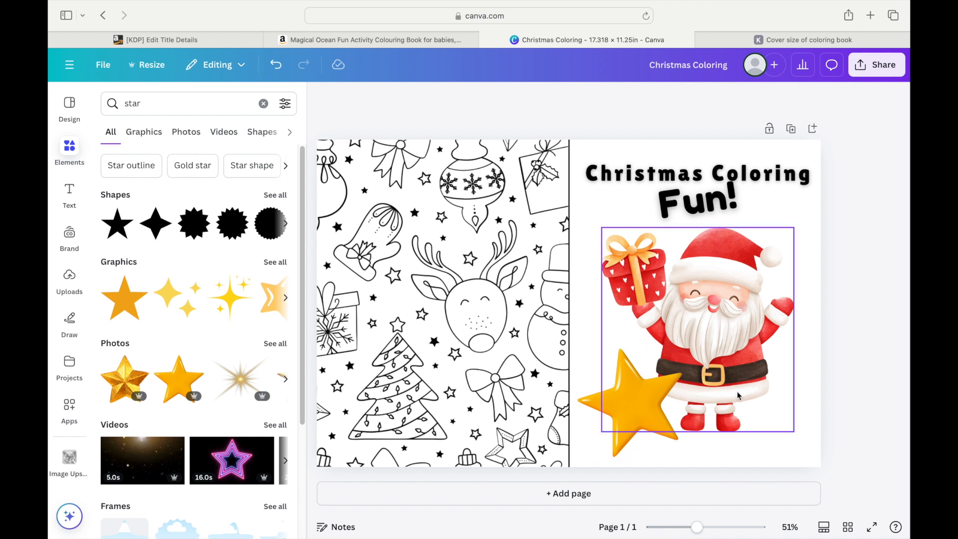
- Add a heading reading "Ages 2-5" to the cover
{"action": "left_click", "coordinate": [78, 194]}
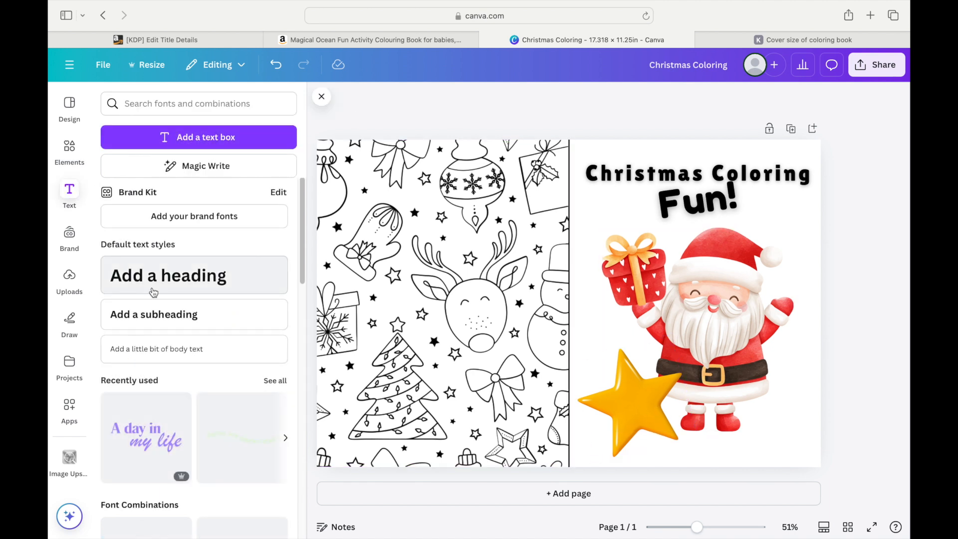
{"action": "left_click", "coordinate": [185, 276]}
{"action": "type", "text": "Ages 2-5"}
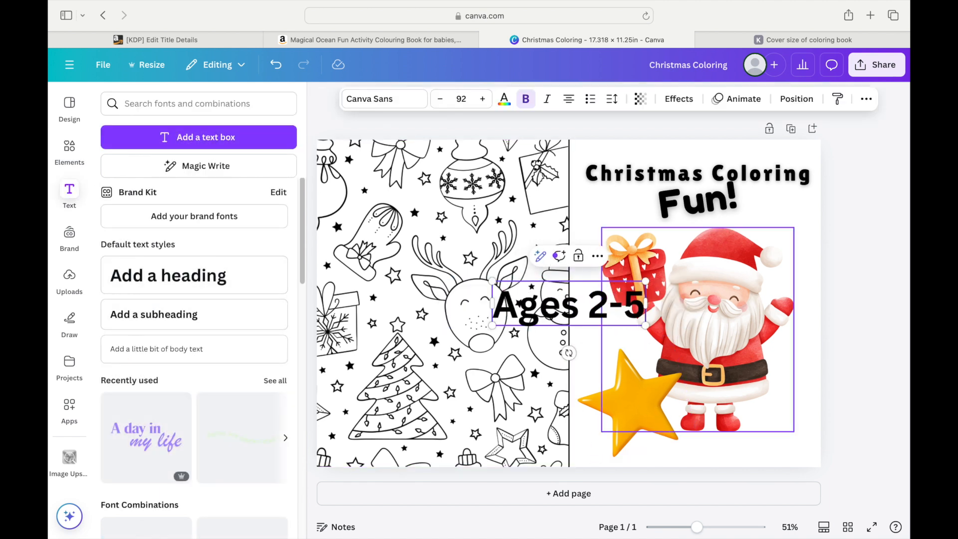
- Reduce the "Ages 2-5" text to size 30, place it on the gold star, and tilt it about -19° to match
{"action": "left_click", "coordinate": [441, 98]}
{"action": "left_click", "coordinate": [441, 98]}
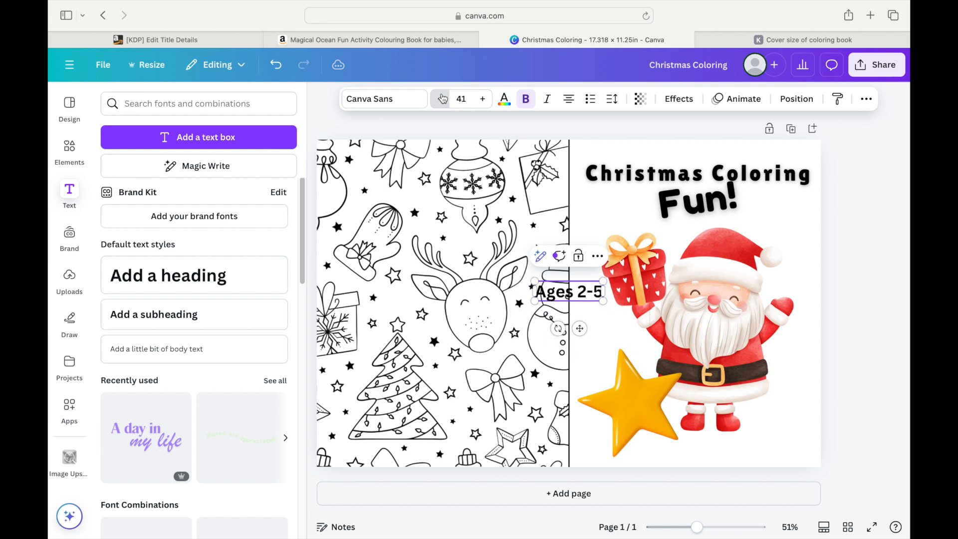
{"action": "left_click_drag", "start_coordinate": [579, 325], "coordinate": [632, 441]}
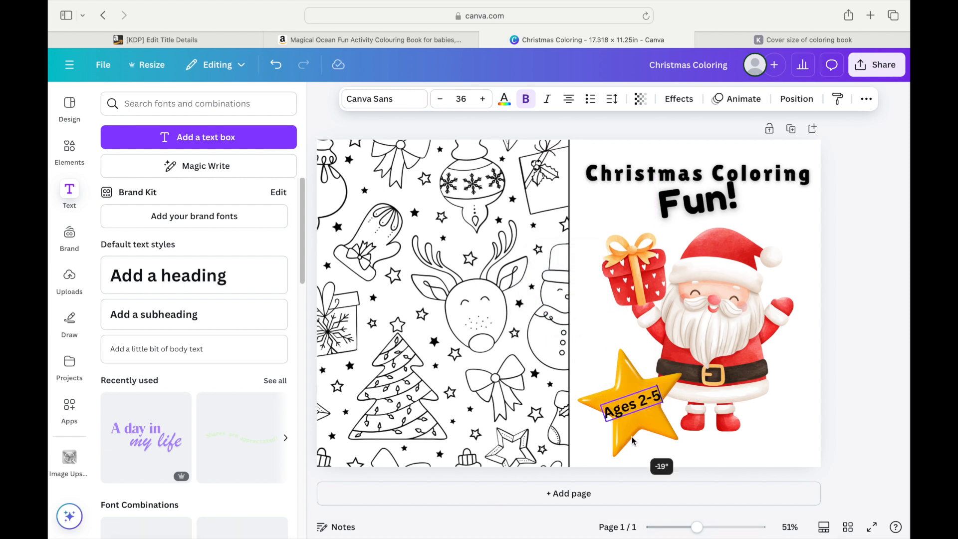
{"action": "left_click", "coordinate": [440, 98]}
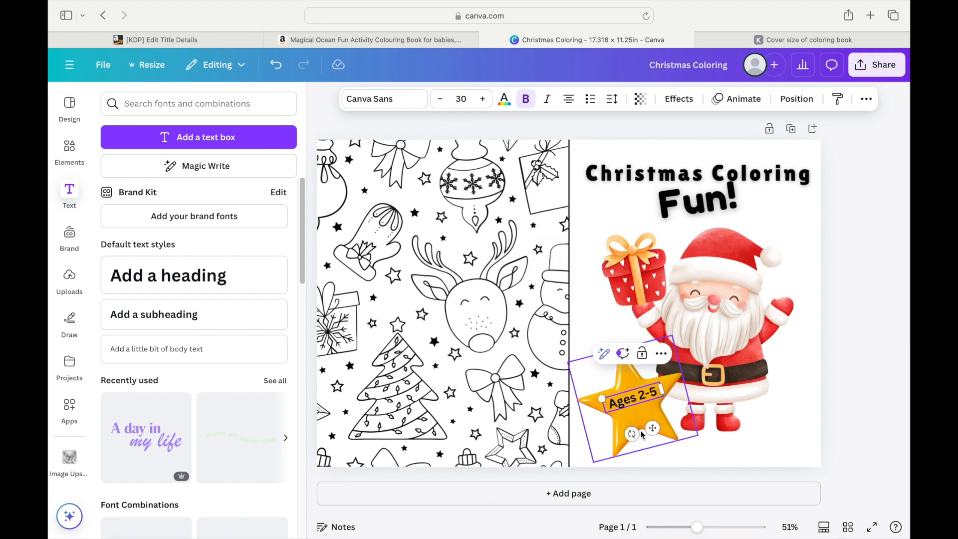
- Set the "Ages 2-5" label on the star in Fredoka with black text
{"action": "left_click", "coordinate": [385, 98]}
{"action": "left_click", "coordinate": [188, 336]}
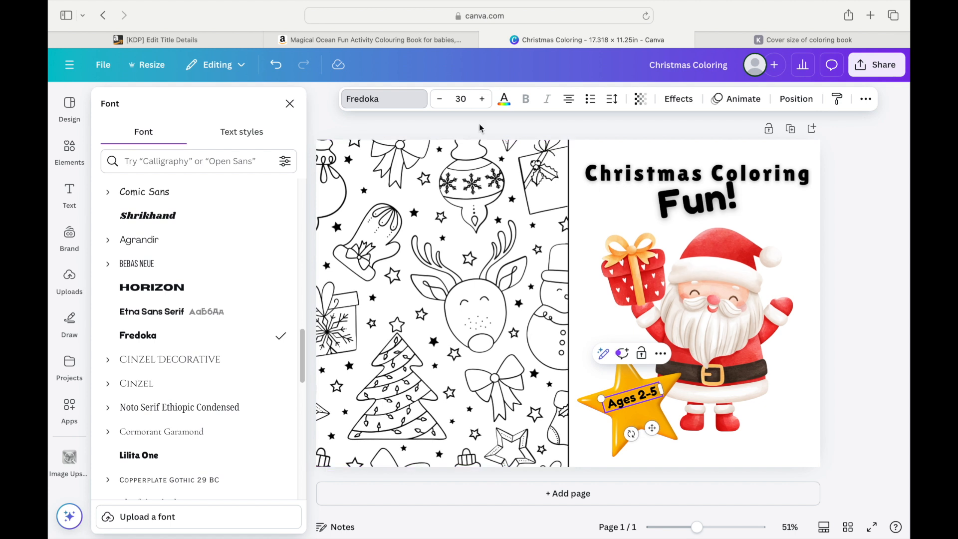
{"action": "left_click", "coordinate": [504, 98]}
{"action": "left_click", "coordinate": [242, 358]}
{"action": "left_click", "coordinate": [607, 360]}
{"action": "left_click", "coordinate": [800, 202]}
- Enlarge the "Ages 2-5" label to size 38 along with the gold star, and recentre the label on the star
{"action": "left_click", "coordinate": [634, 398]}
{"action": "left_click", "coordinate": [483, 98]}
{"action": "left_click_drag", "start_coordinate": [664, 395], "coordinate": [685, 384]}
{"action": "left_click", "coordinate": [725, 394]}
{"action": "left_click", "coordinate": [633, 402]}
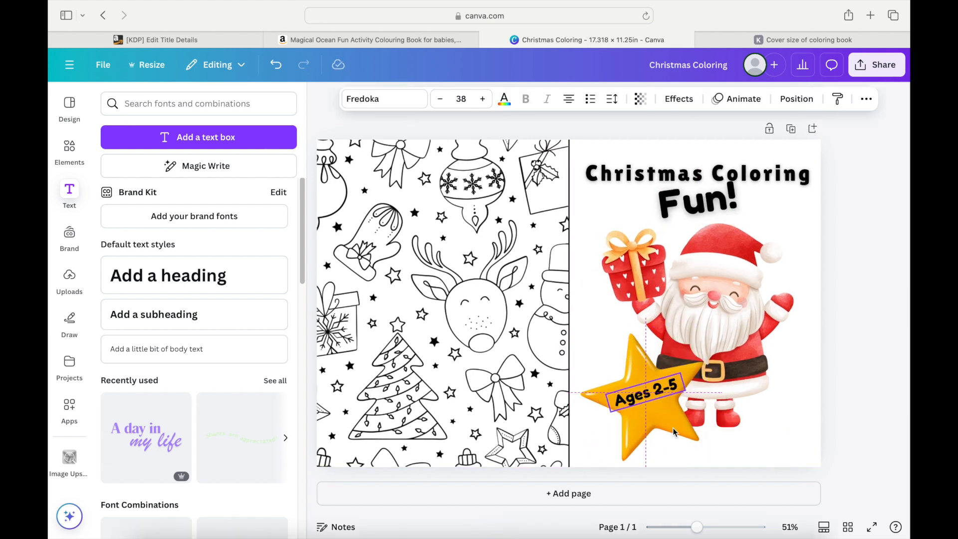
- Shift the enlarged star and its "Ages 2-5" label slightly towards the spine, keeping the label centred on the star
{"action": "left_click", "coordinate": [676, 402]}
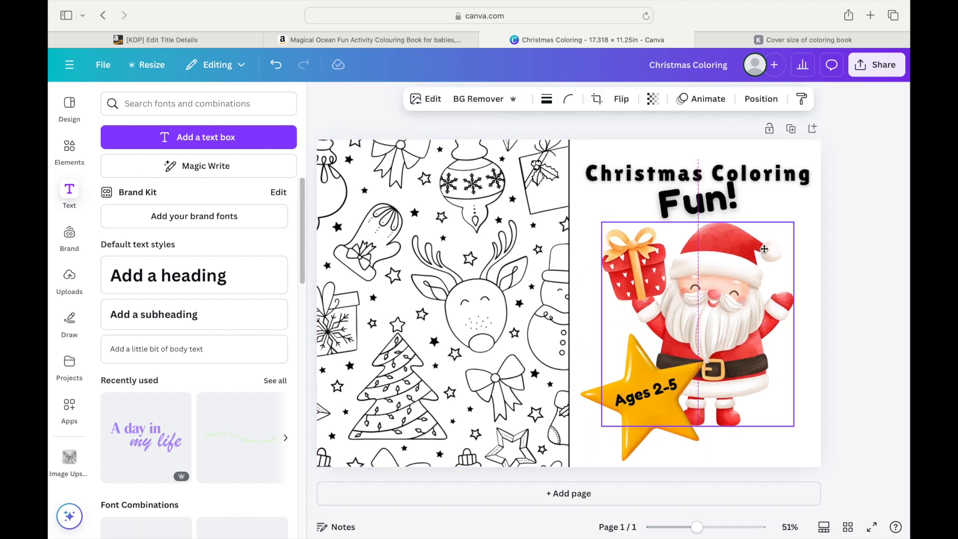
{"action": "left_click", "coordinate": [858, 251]}
{"action": "left_click", "coordinate": [656, 380]}
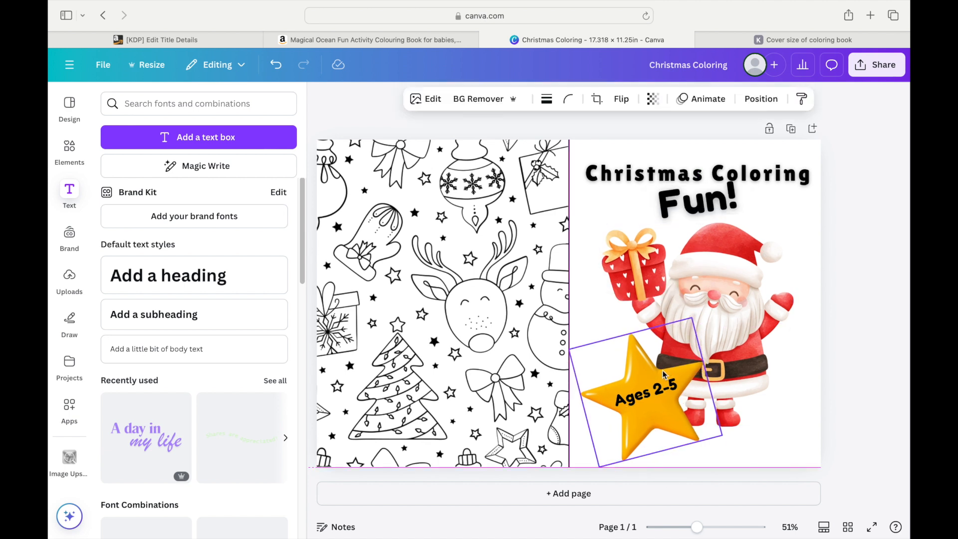
{"action": "left_click_drag", "start_coordinate": [661, 370], "coordinate": [655, 385]}
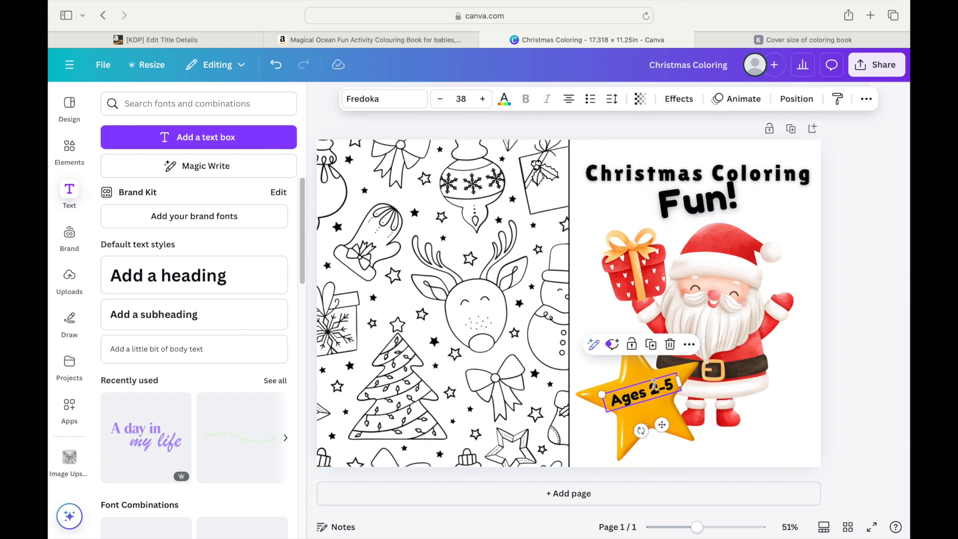
{"action": "left_click", "coordinate": [852, 338]}
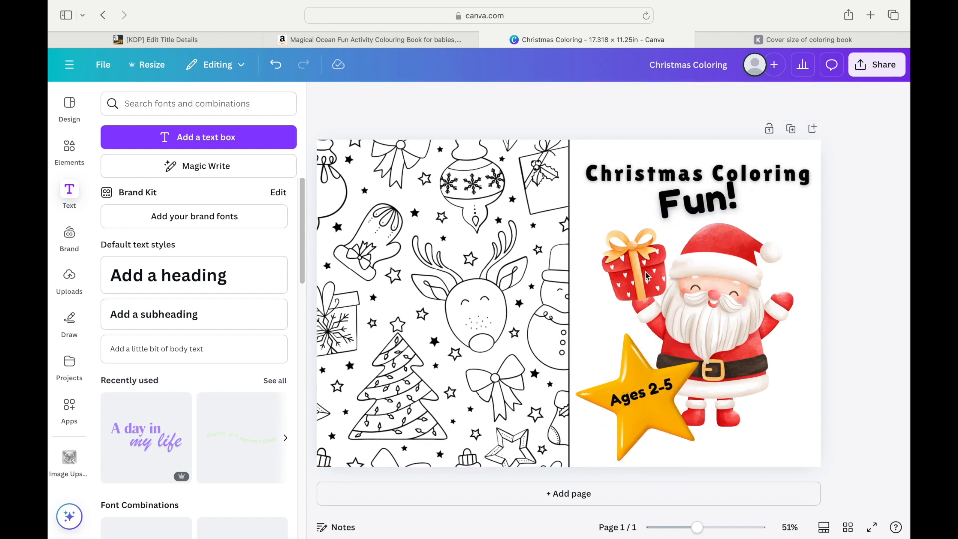
- Move Santa slightly up, centred on the front cover below "Fun!", and fine-tune the alignment of the title headings
{"action": "left_click", "coordinate": [760, 279]}
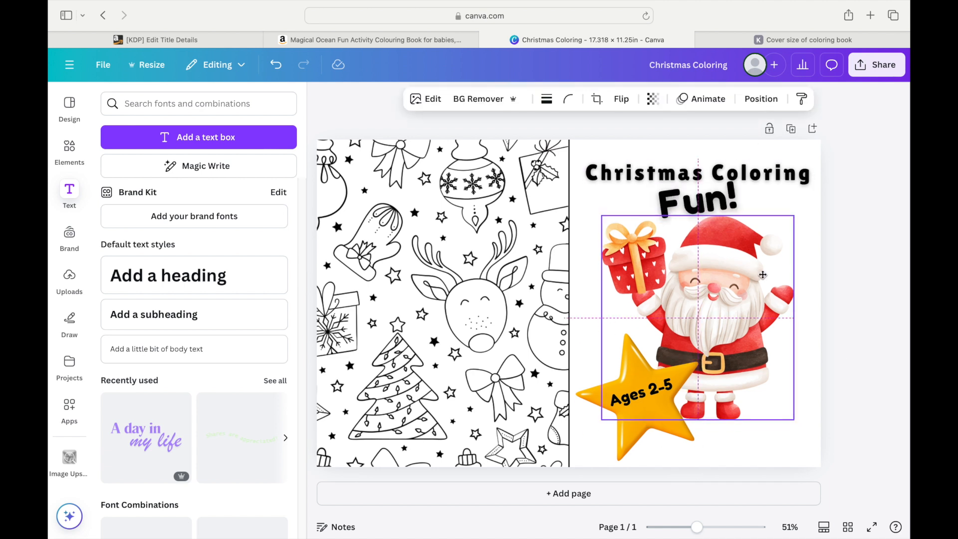
{"action": "left_click_drag", "start_coordinate": [759, 279], "coordinate": [766, 275]}
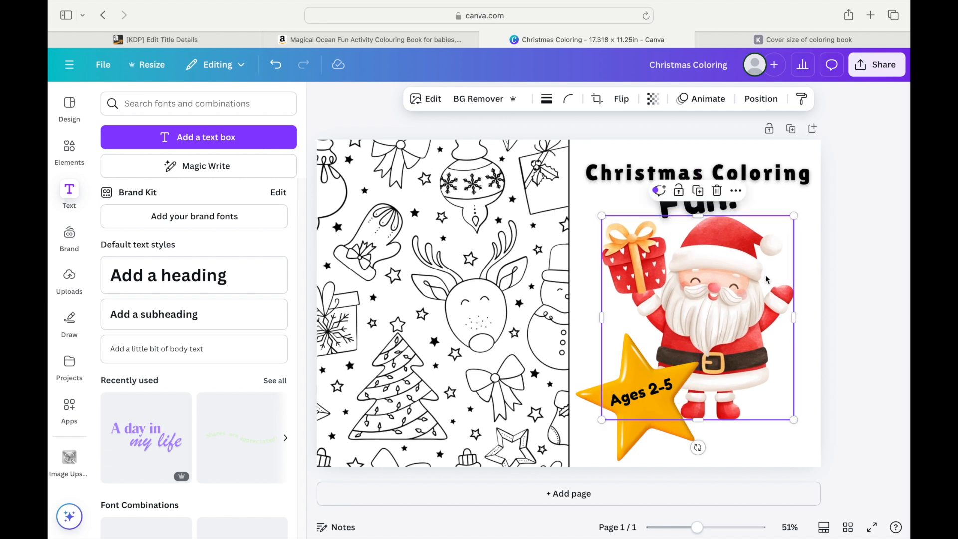
{"action": "left_click", "coordinate": [748, 179]}
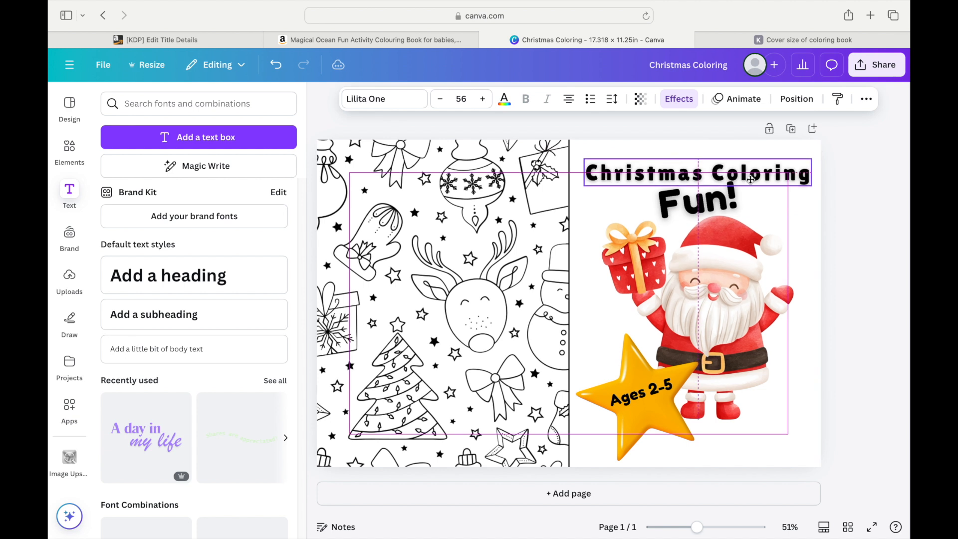
{"action": "left_click_drag", "start_coordinate": [721, 191], "coordinate": [720, 189]}
{"action": "left_click", "coordinate": [842, 199]}
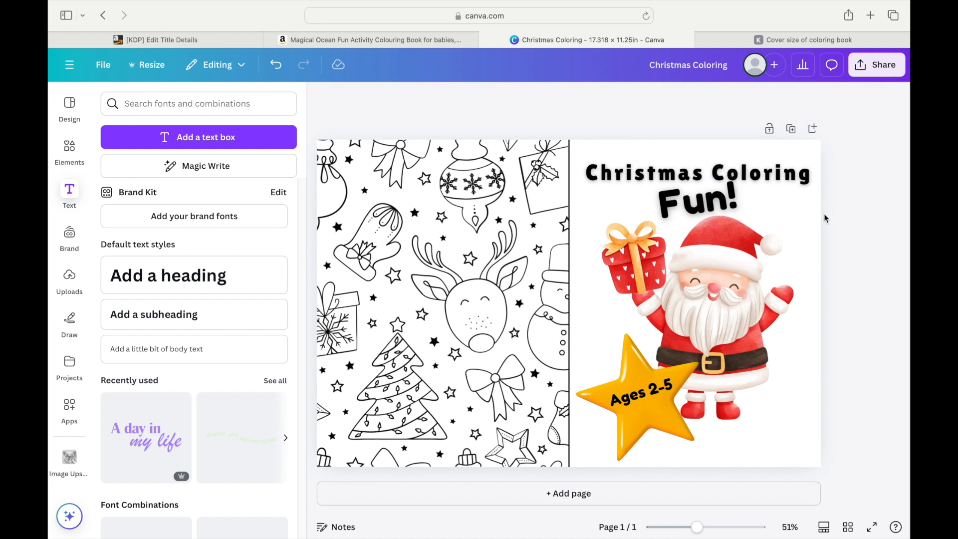